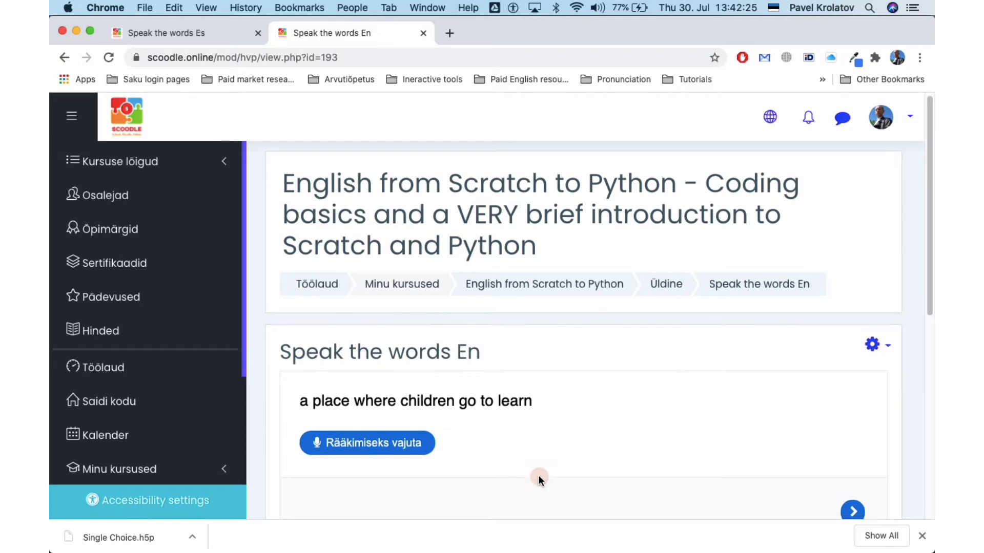
Answer both questions of the "Speak the words En" exercise by voice and finish it
scroll(538, 475, down, 3)
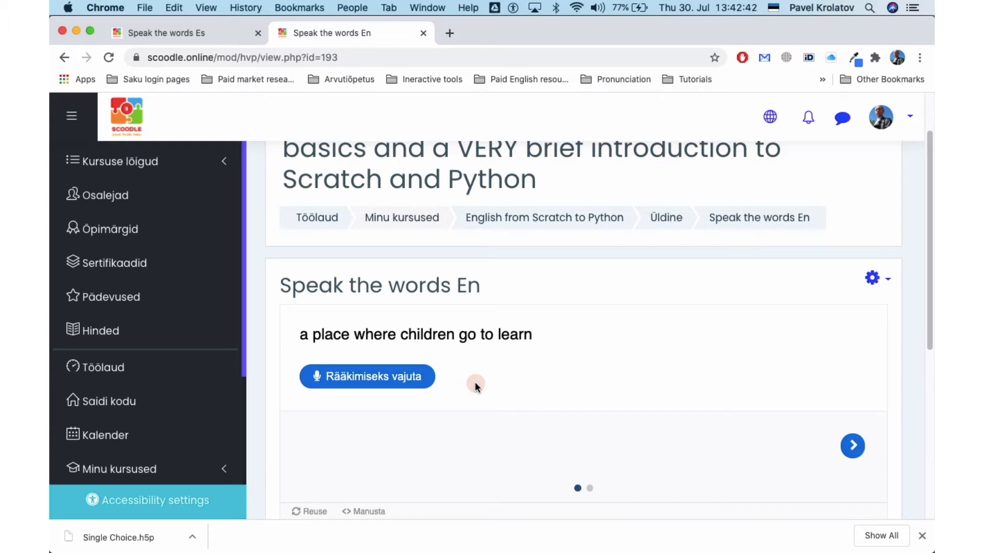
click(389, 378)
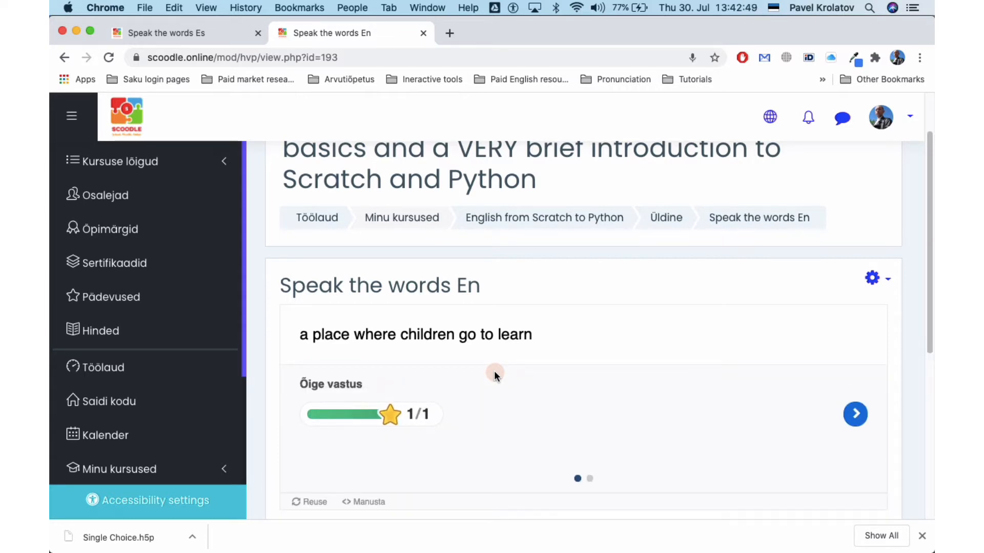
click(838, 413)
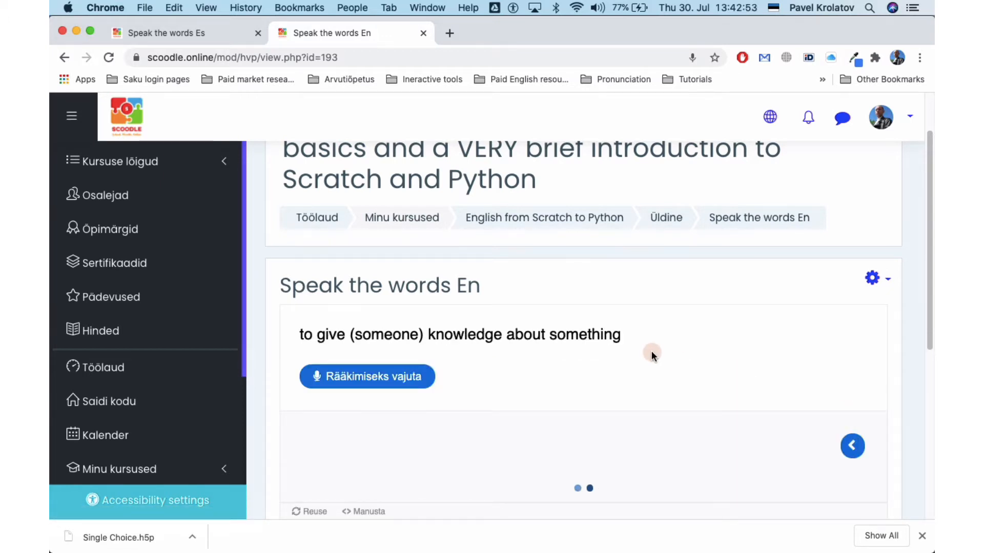
click(374, 376)
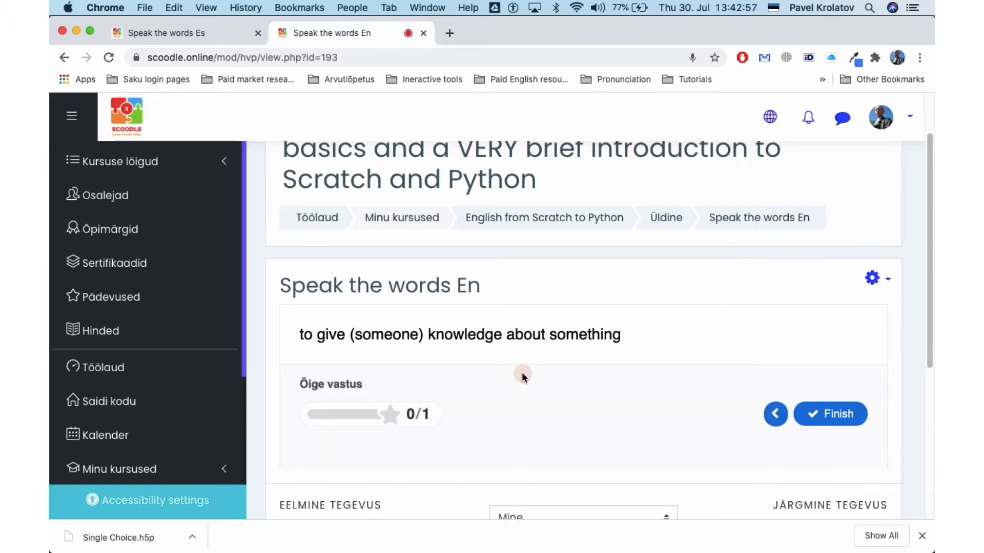
click(825, 414)
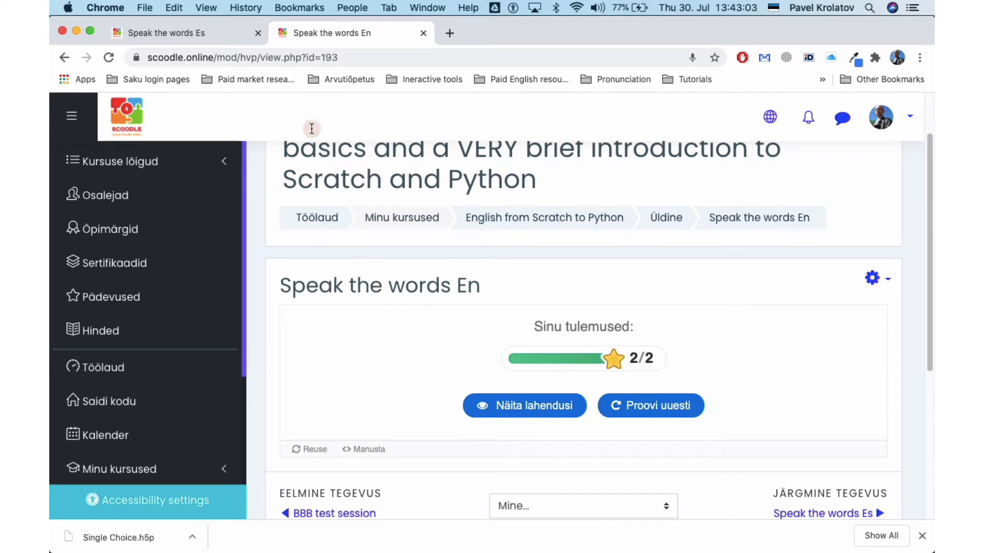
Switch to the "Speak the words Es" exercise, answer the "Brother" question by voice and advance to the next question
click(206, 33)
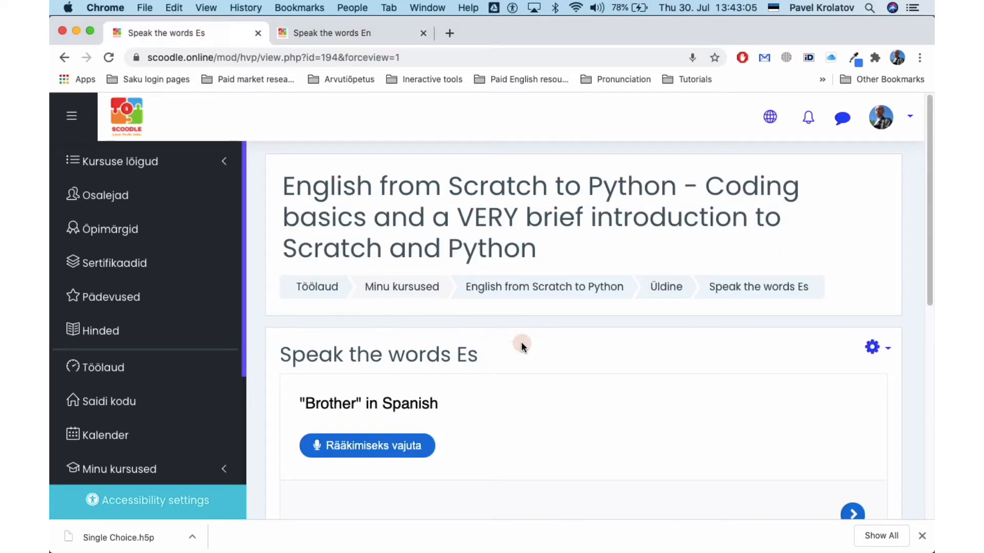
scroll(577, 374, down, 1)
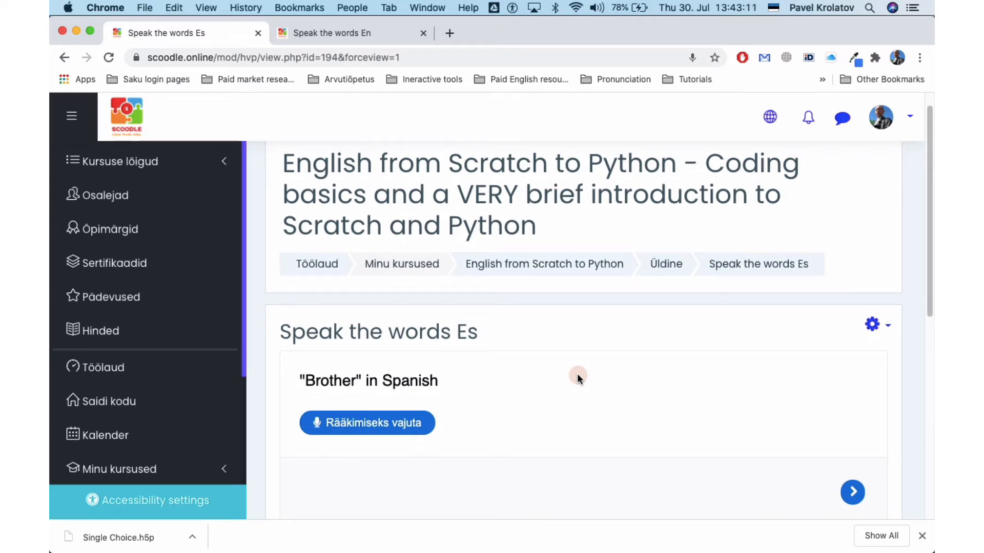
click(406, 429)
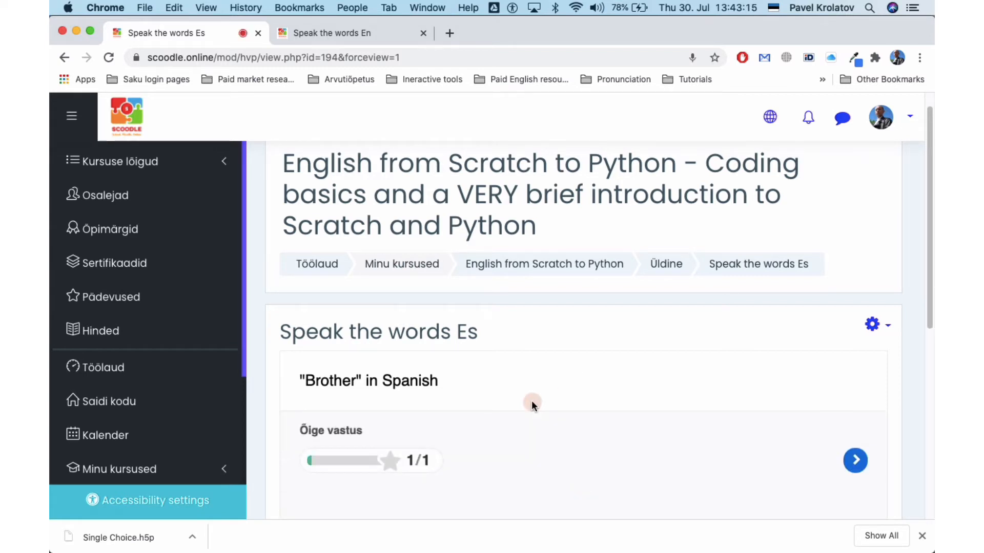
scroll(530, 404, down, 3)
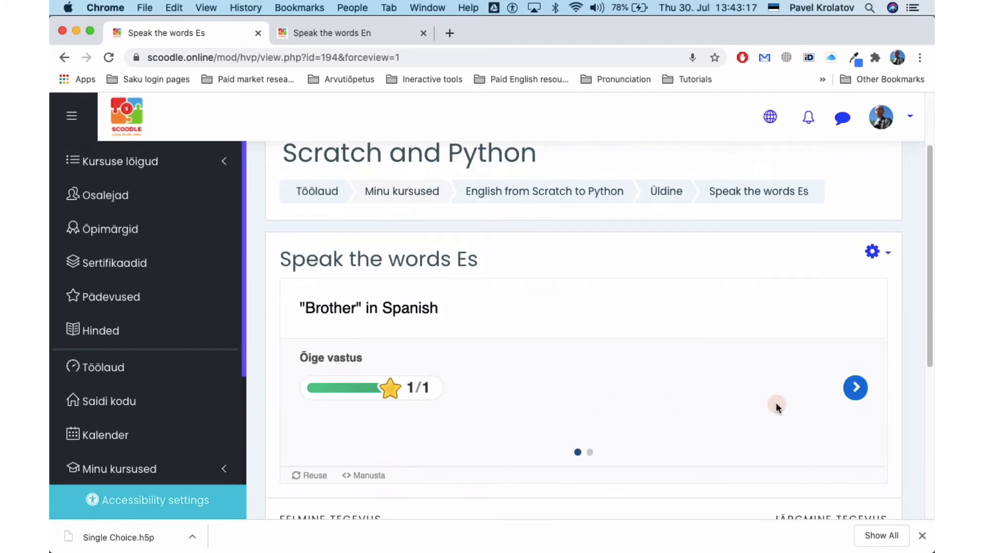
click(855, 390)
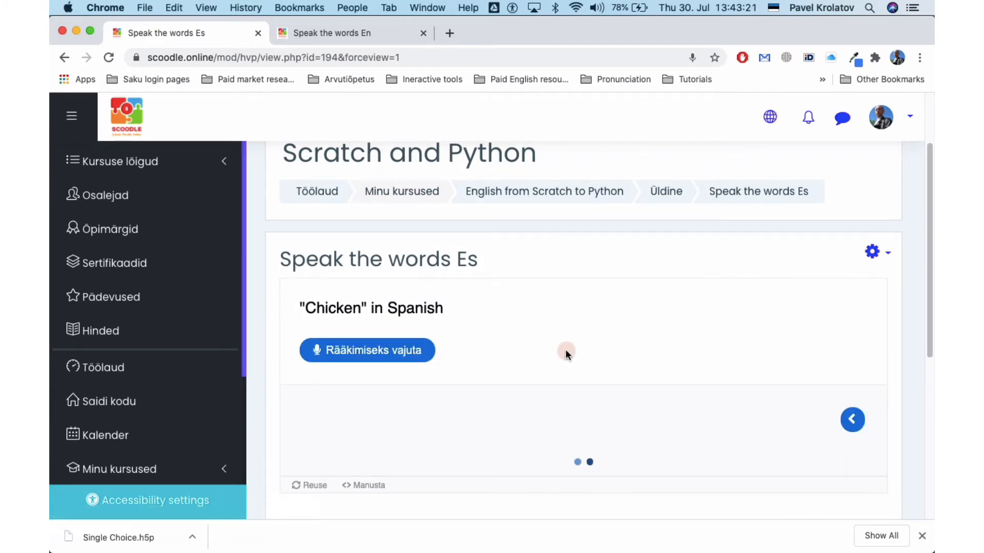
Answer the "Chicken" in Spanish question by voice, retry it twice, and show the solution
click(399, 351)
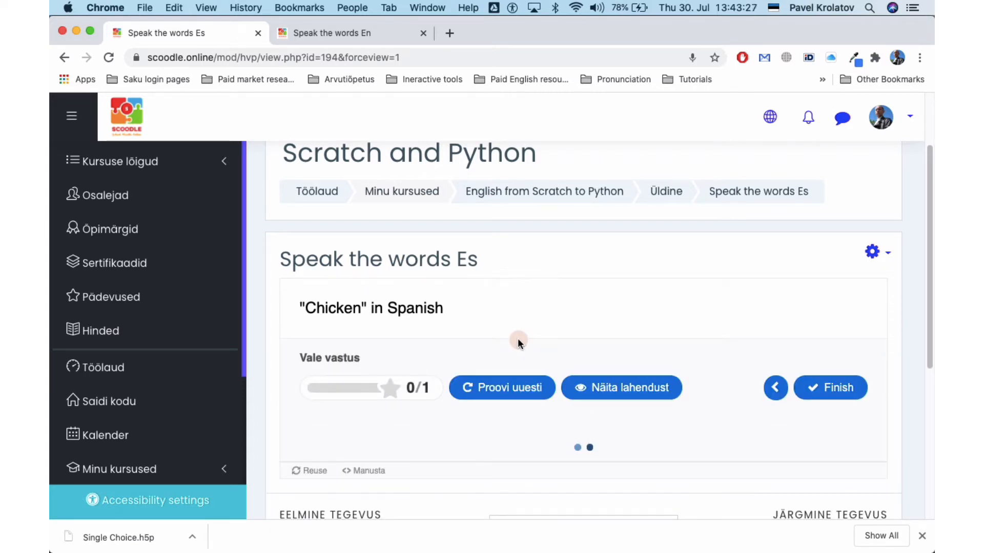
click(505, 387)
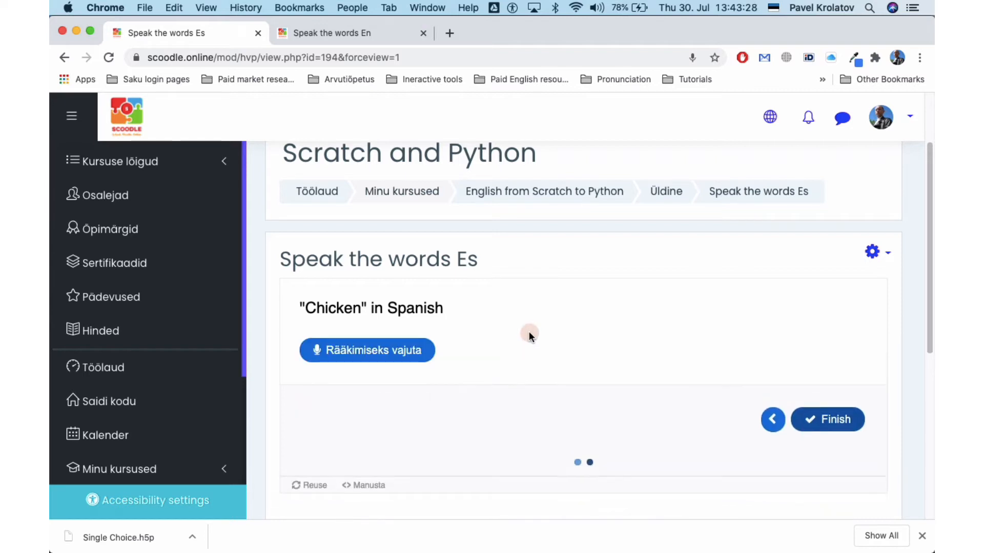
click(379, 364)
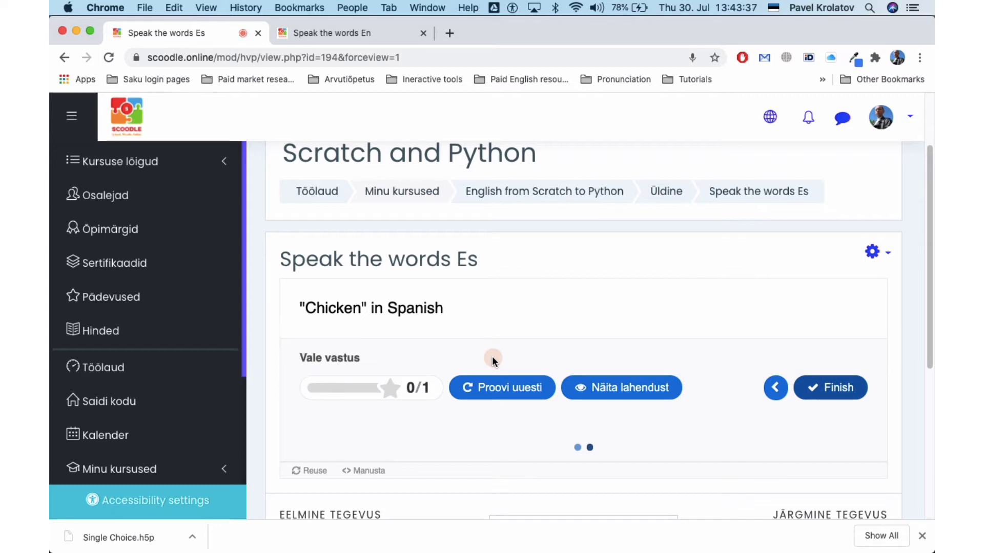
click(492, 385)
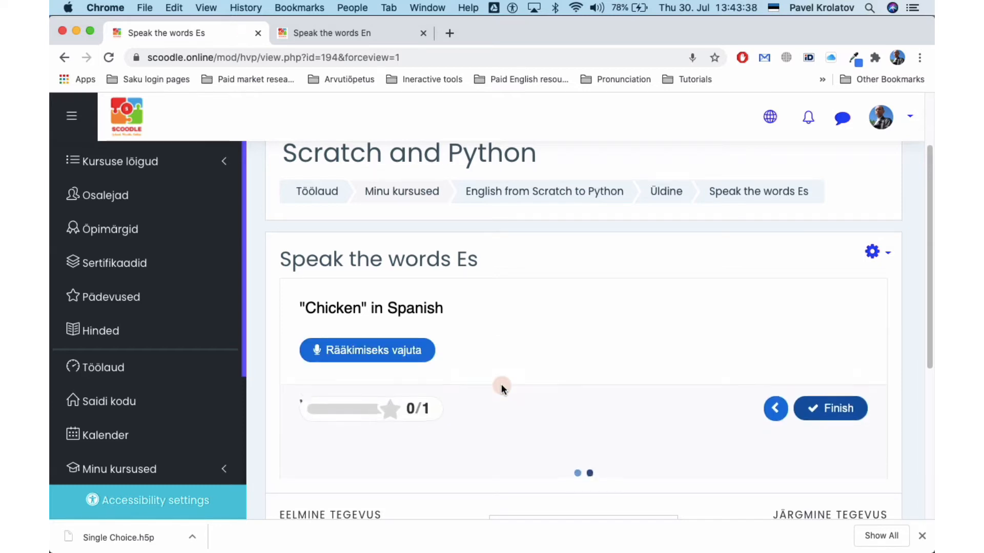
click(399, 352)
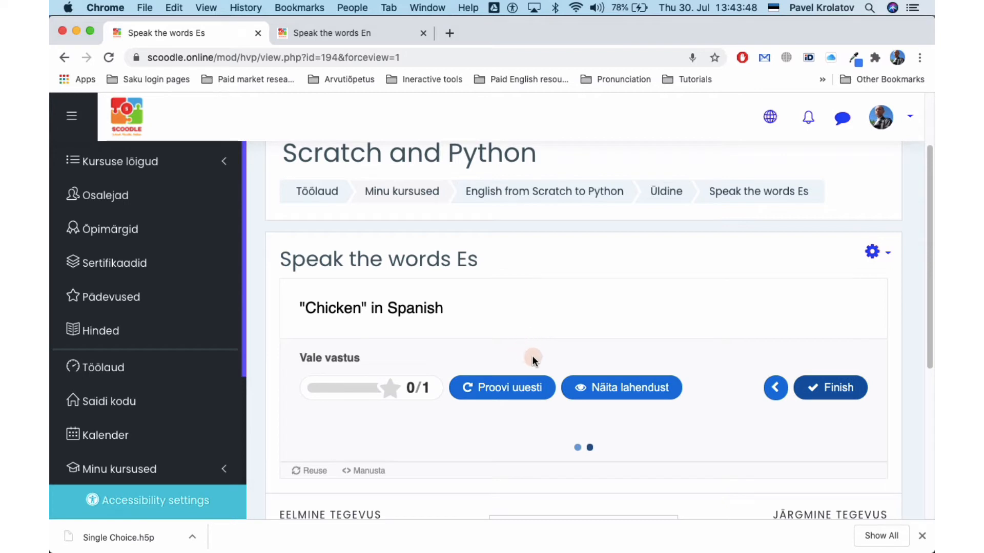
click(629, 391)
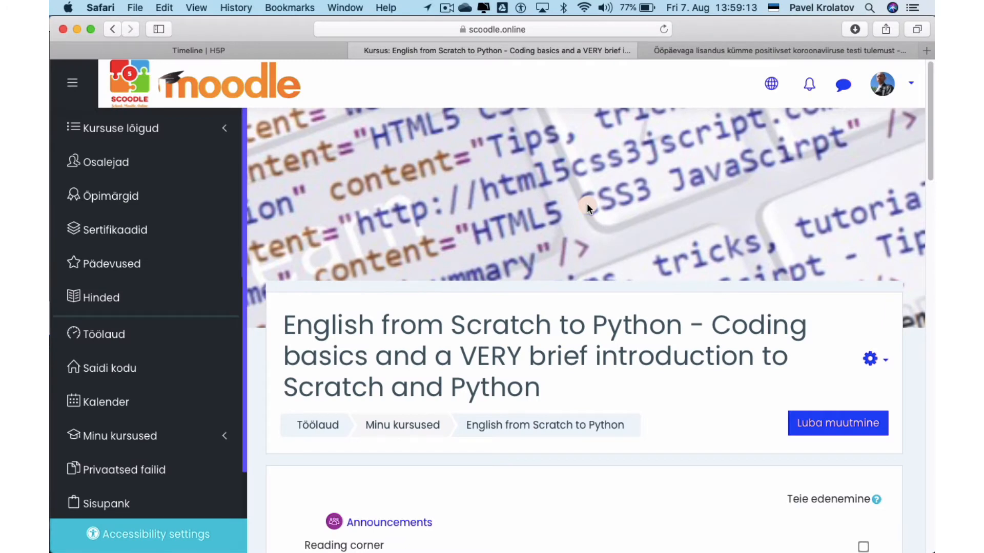
Turn on course editing and add a recommended "Interaktiivne sisu" activity to the section above First Steps
scroll(587, 206, down, 5)
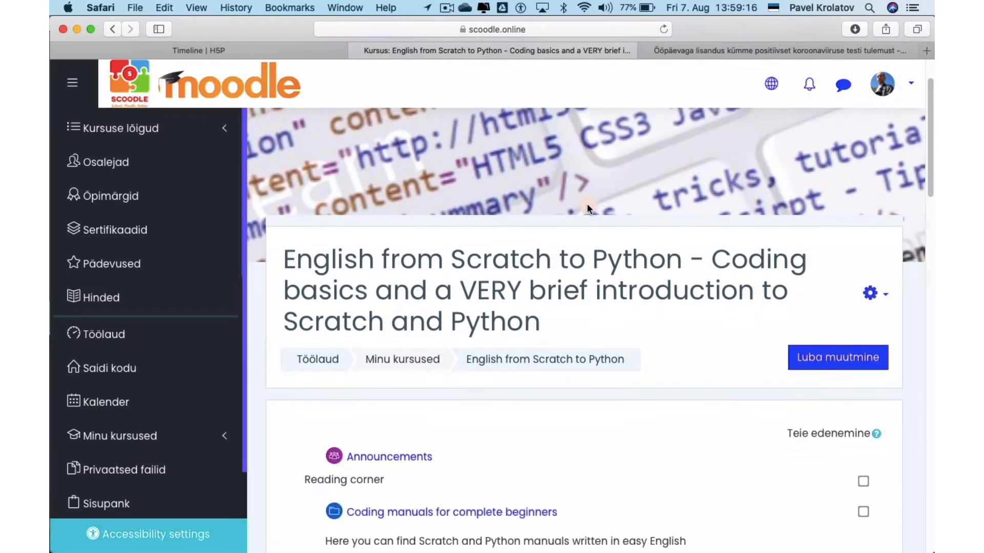
click(829, 279)
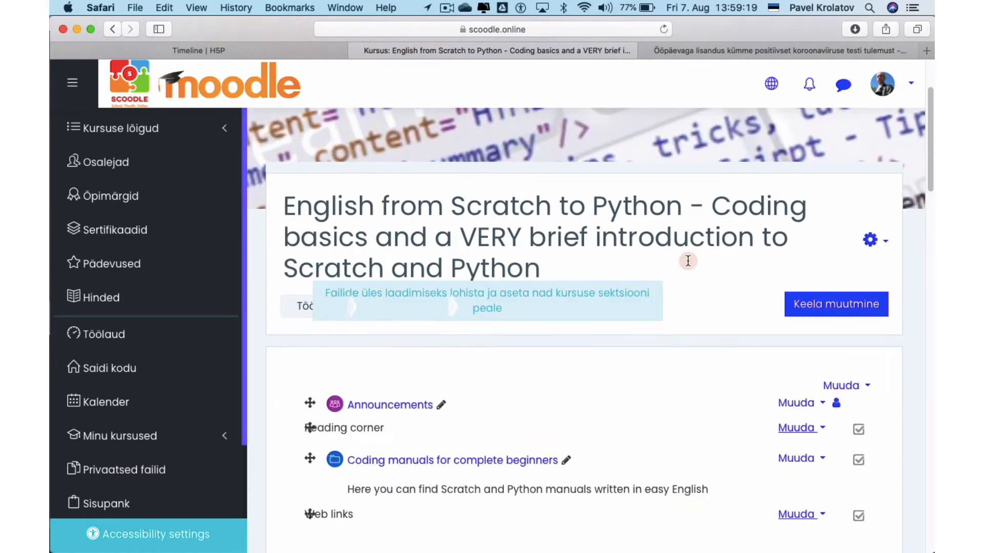
scroll(687, 259, down, 5)
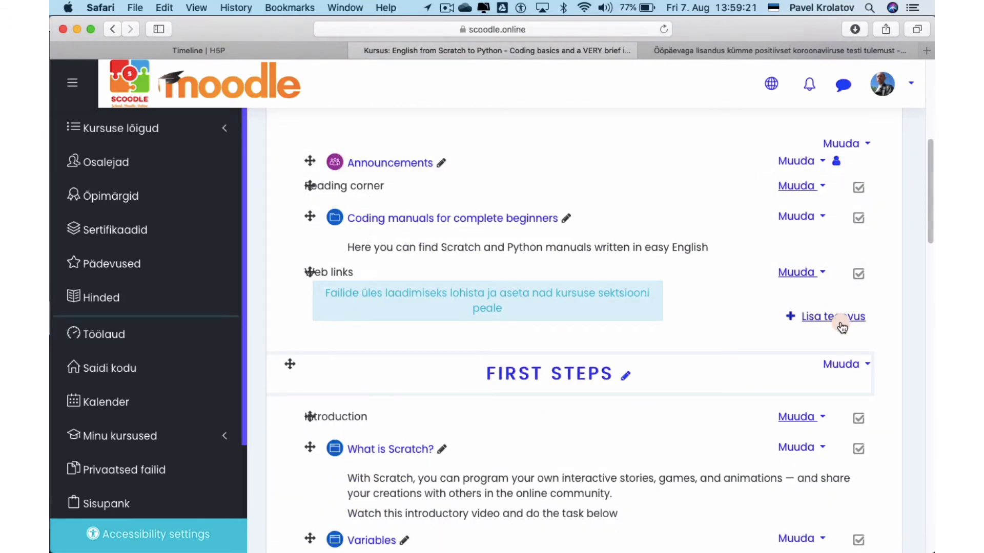
click(841, 328)
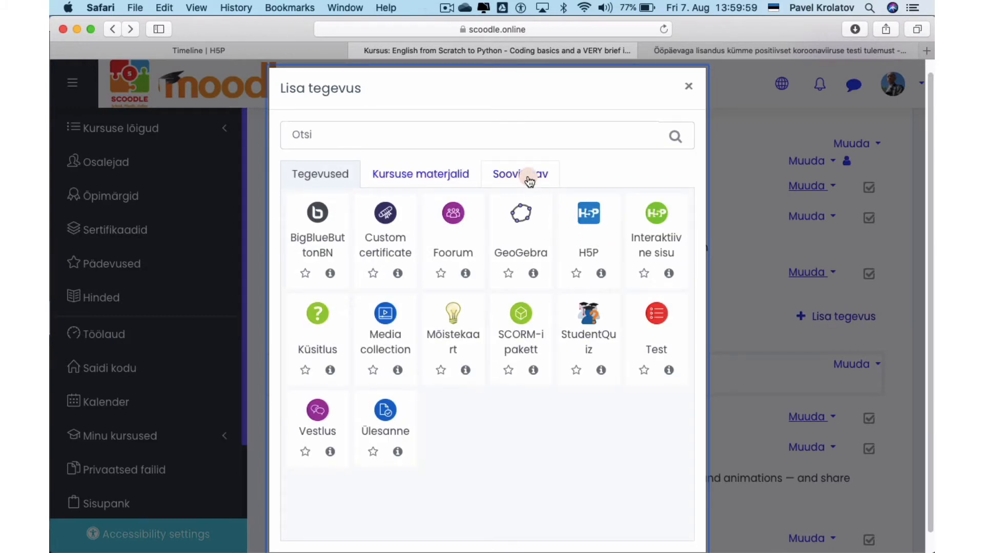
click(529, 180)
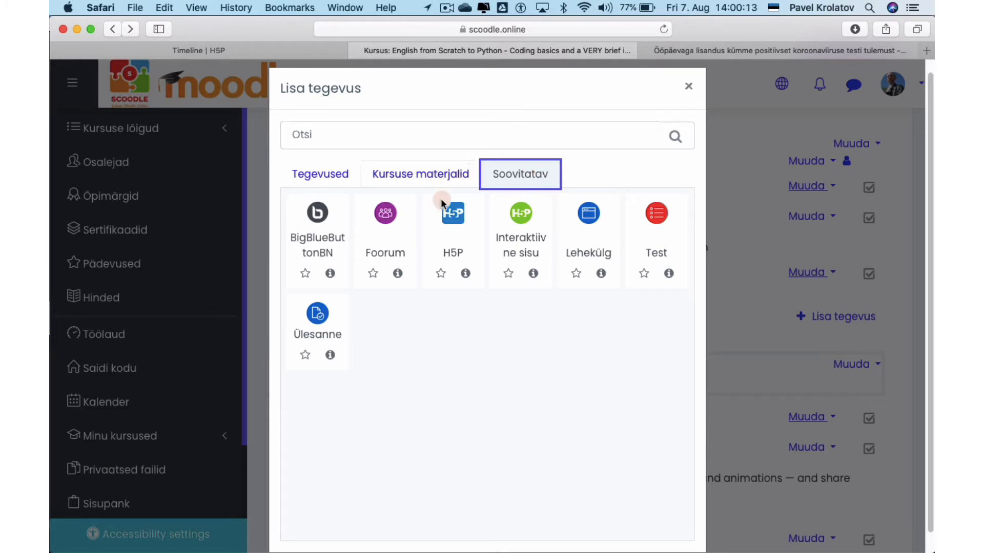
click(528, 224)
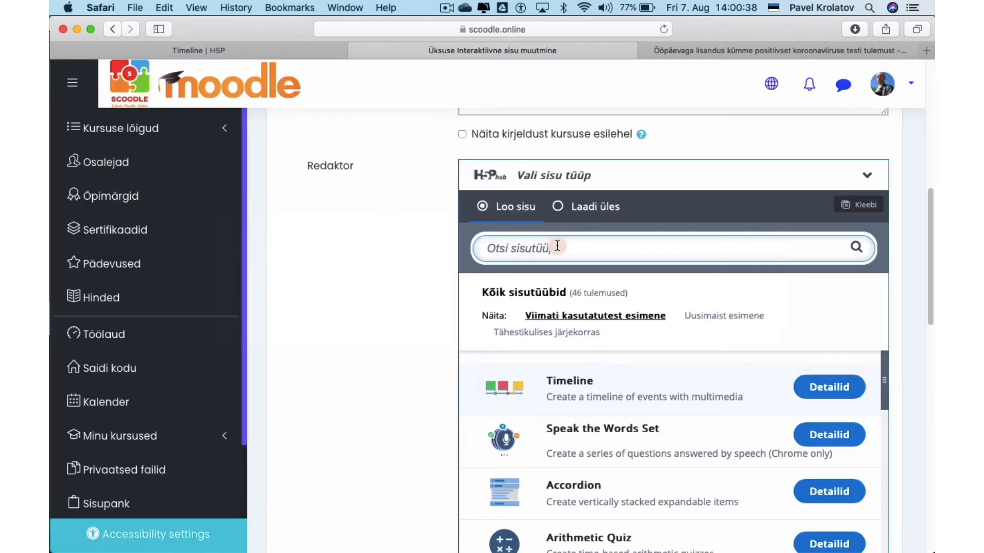
Search the H5P content types for "speak the words" and select Speak the Words Set
text(speak)
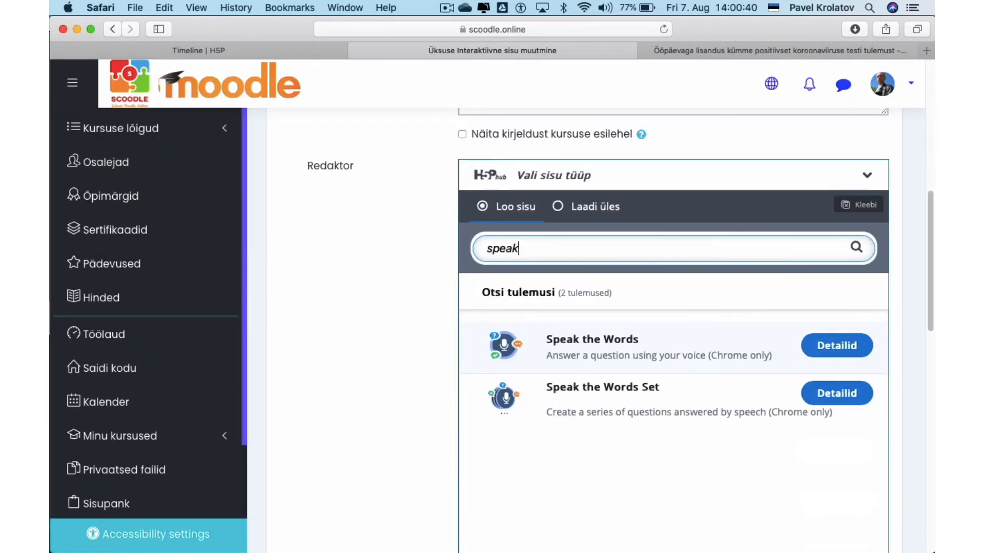
text( the words)
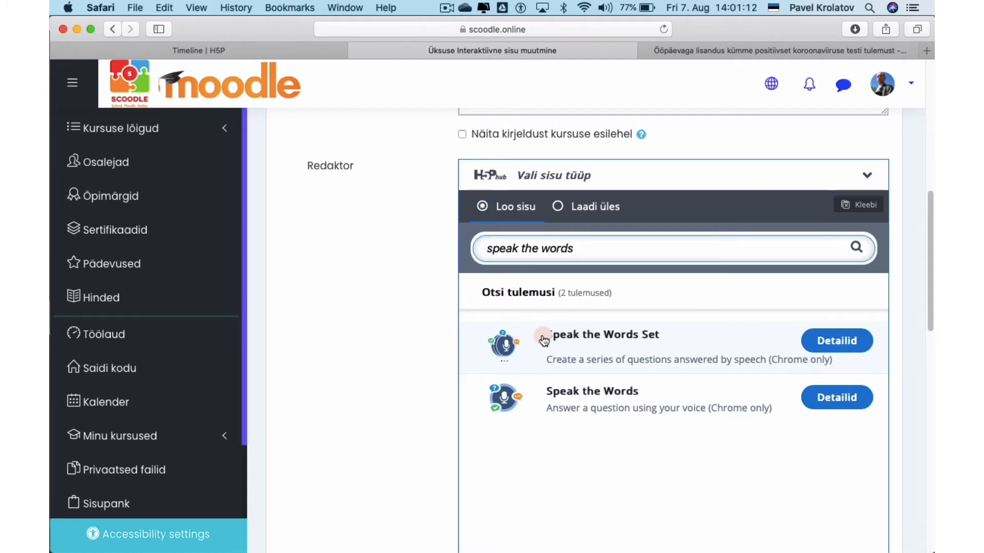
click(593, 348)
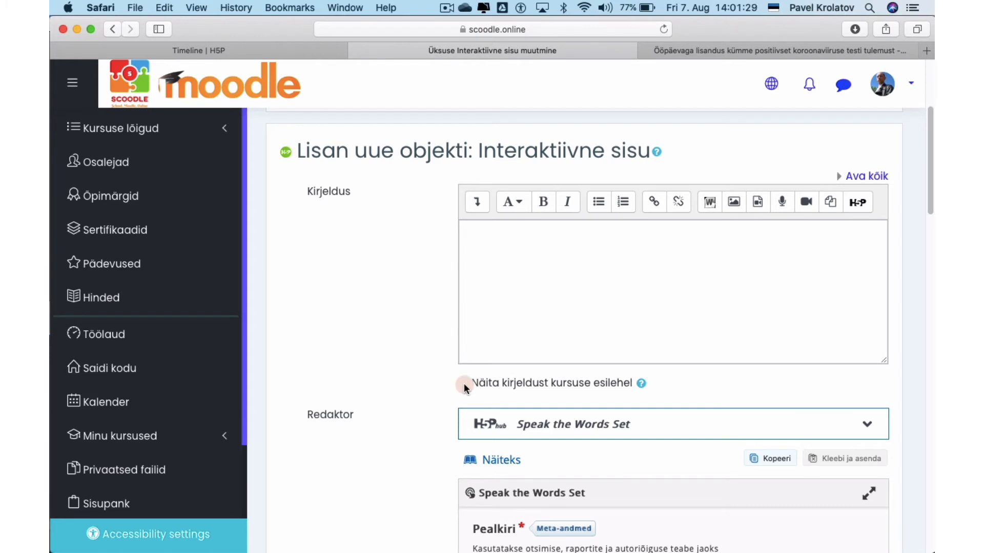
Title the Speak the Words Set "Speak the words"
scroll(463, 383, down, 5)
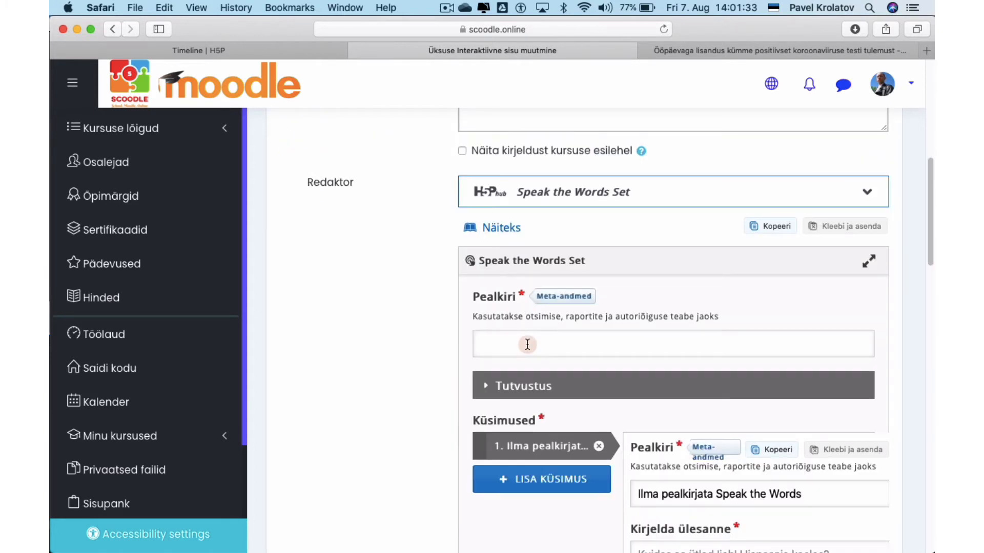
click(527, 345)
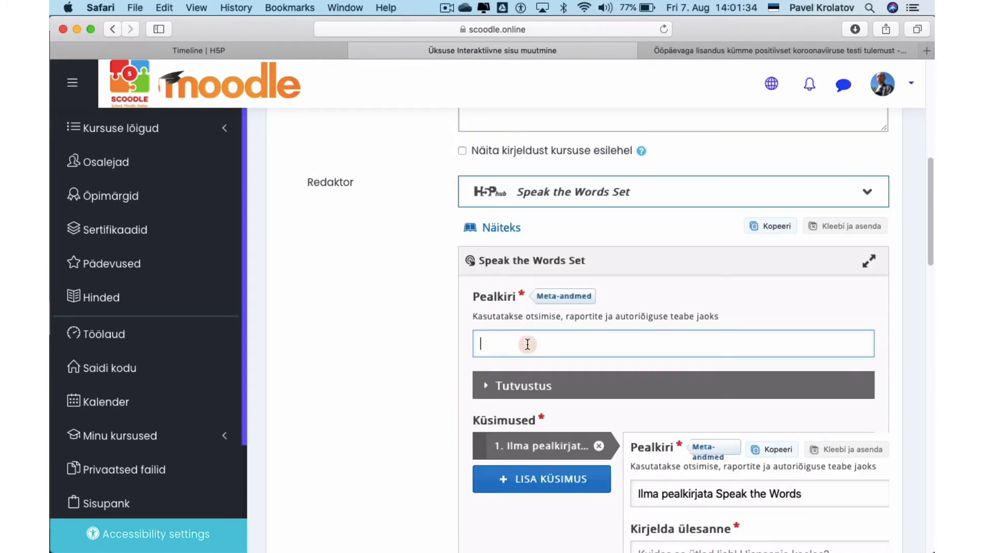
text(Speak the words)
Enter 'Kuidas on hispaania keeles "sööma"?' as the first question's task description
scroll(527, 348, down, 3)
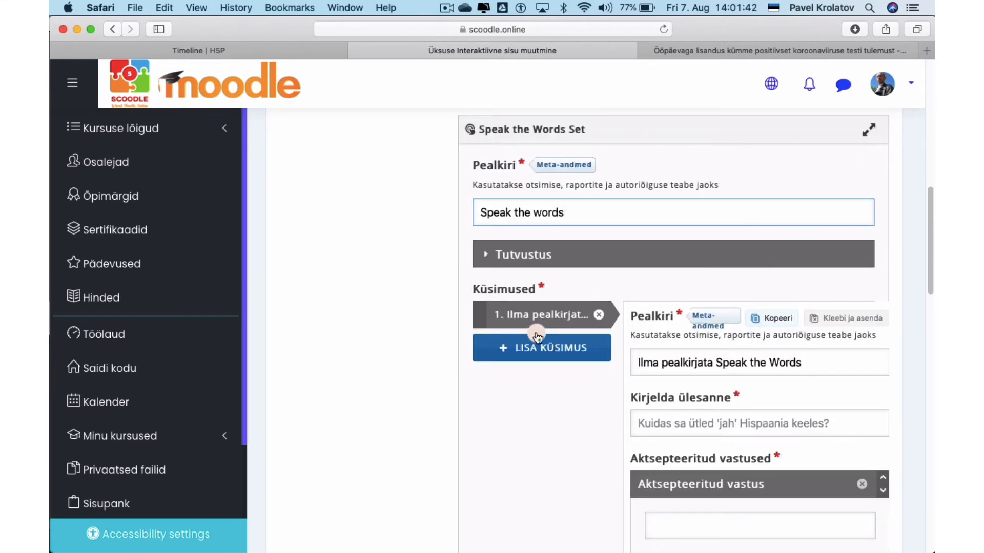
scroll(543, 357, down, 1)
click(717, 379)
text(K)
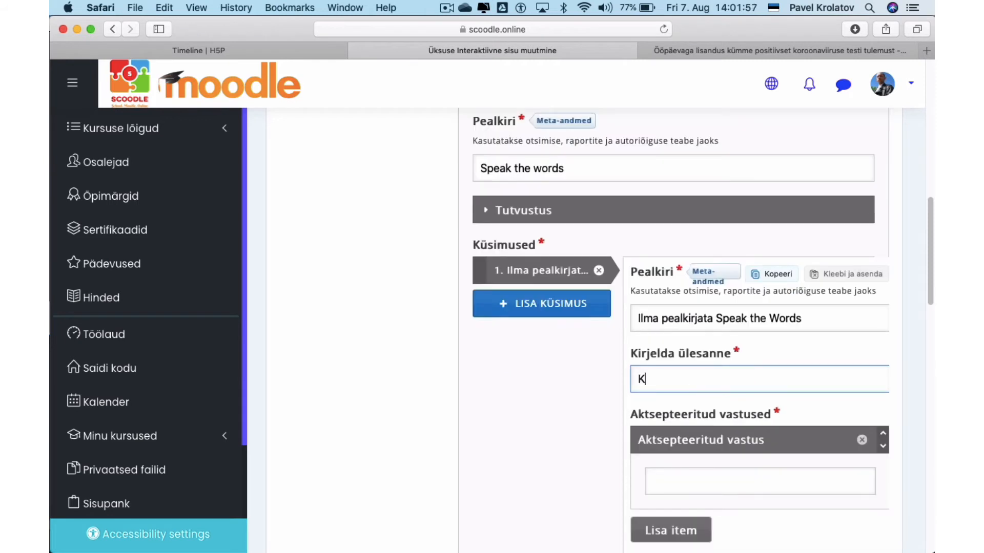
text(uidas on hispaania ke)
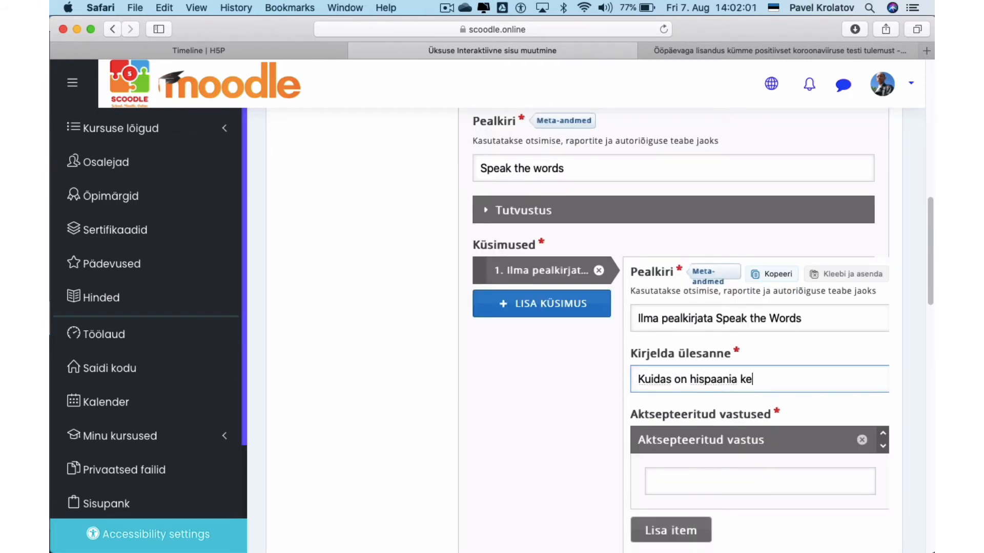
text(eles "sööma")
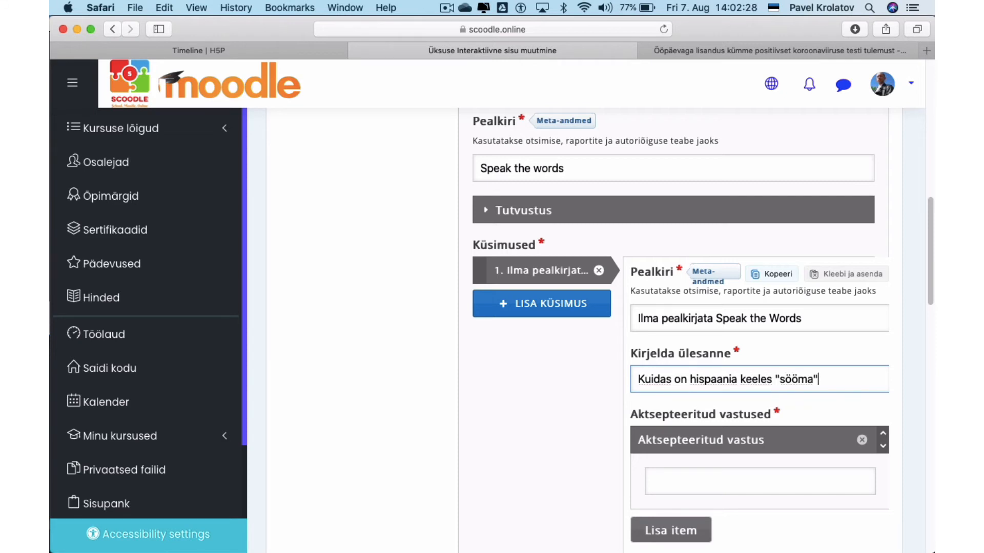
text(?)
Enter "comer" as the first question's accepted answer
scroll(702, 331, down, 2)
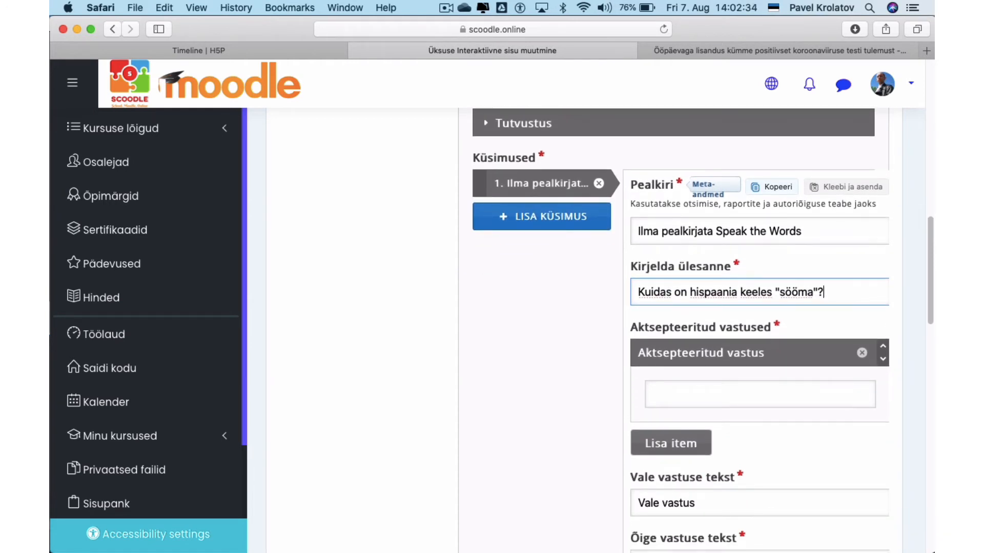
scroll(703, 331, down, 3)
click(760, 309)
text(comer)
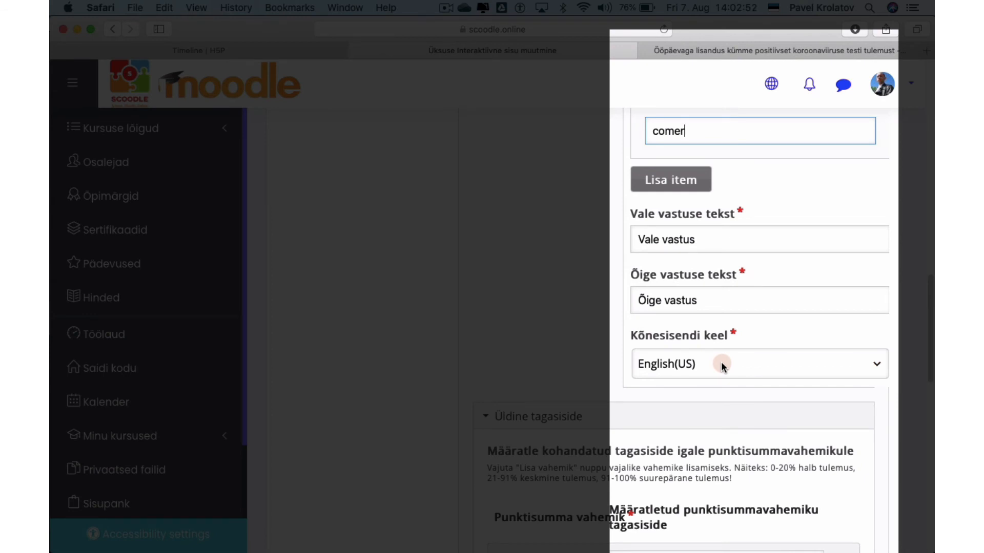
Set the first question's speech input language to Spanish (Spain)
click(721, 365)
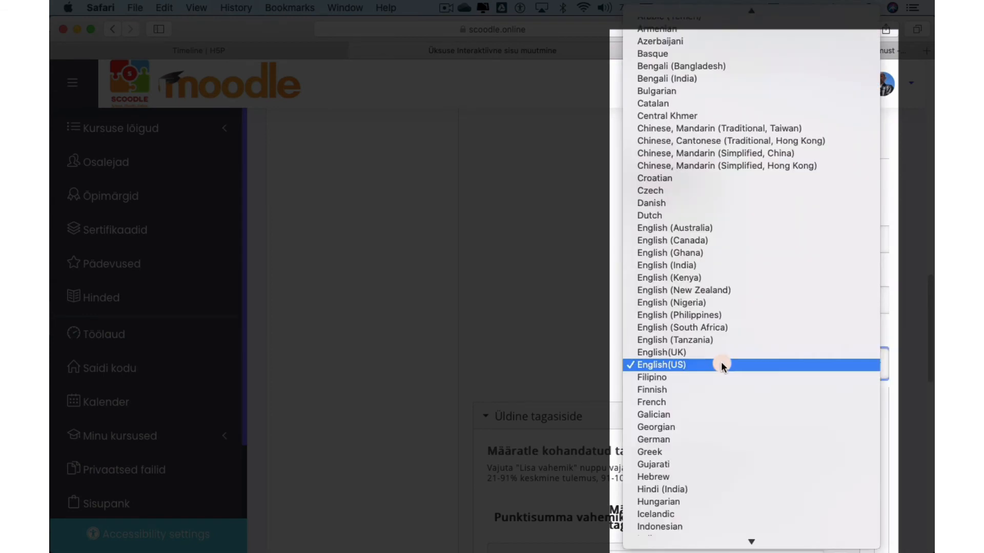
text(sp)
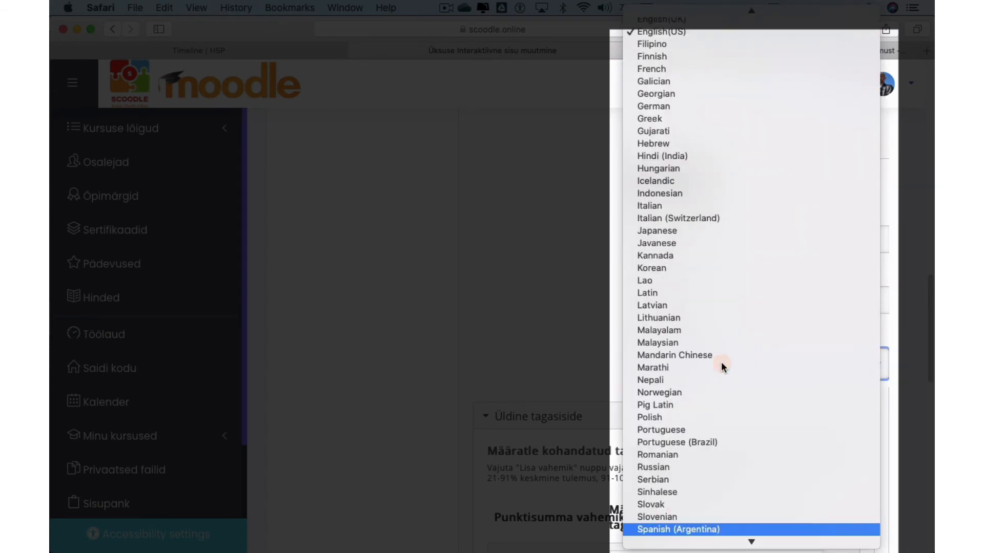
scroll(721, 361, down, 3)
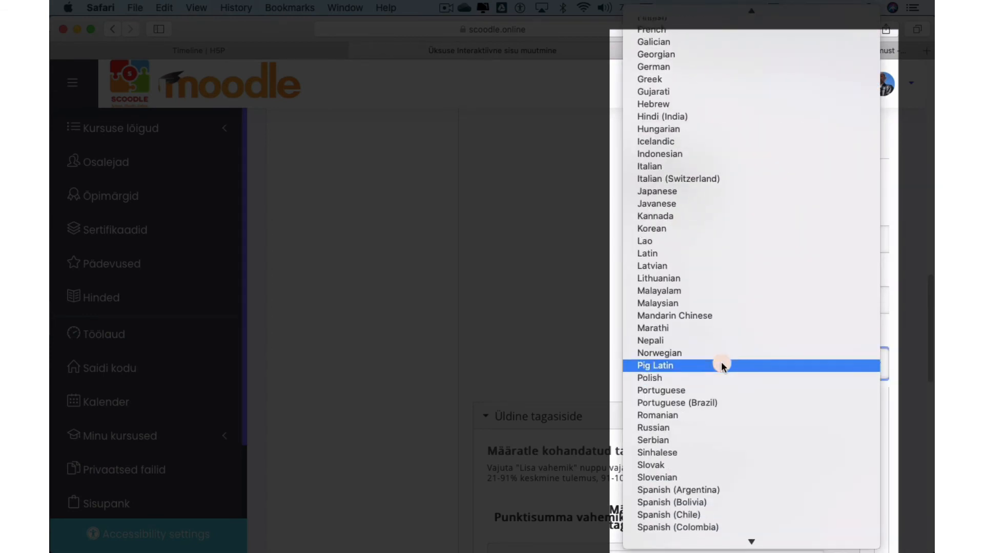
scroll(721, 365, down, 5)
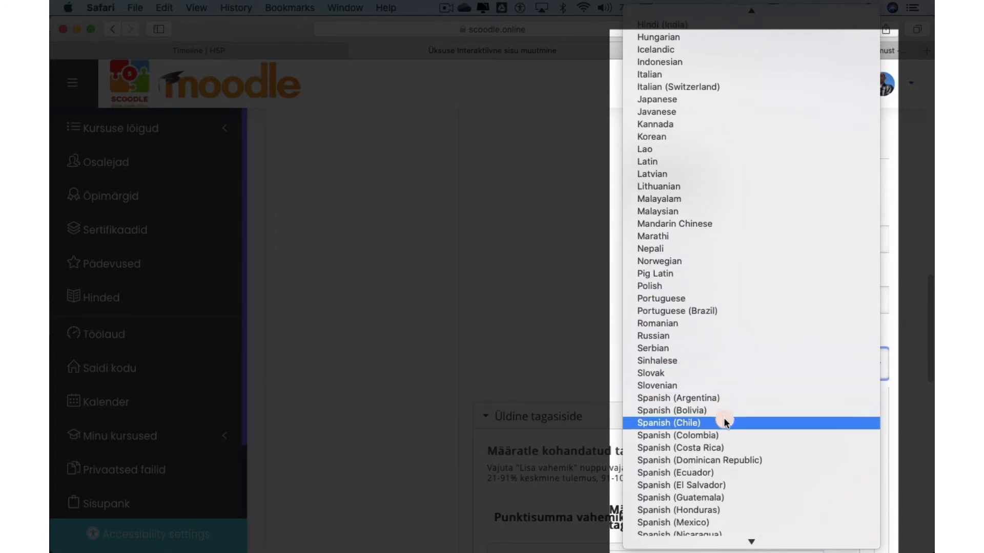
scroll(723, 417, down, 5)
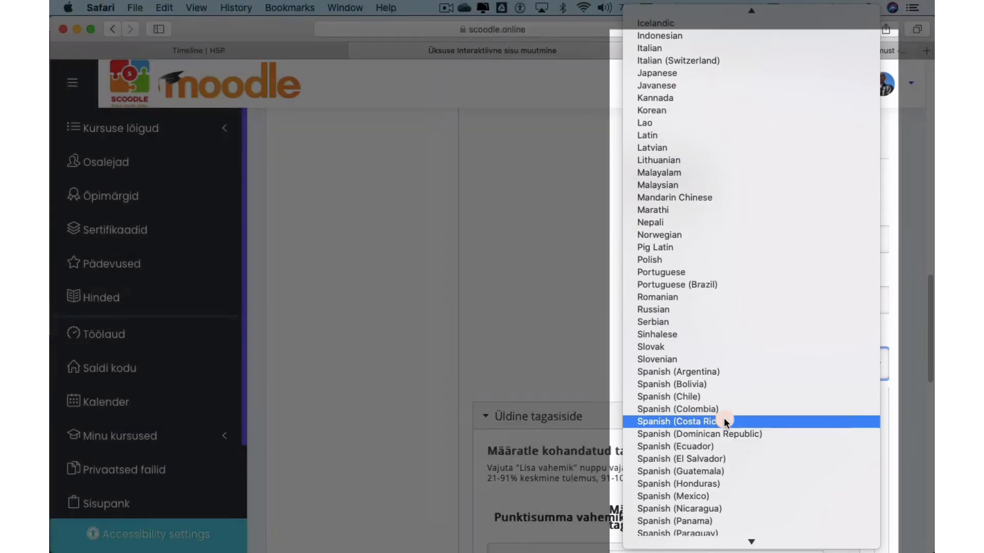
click(723, 479)
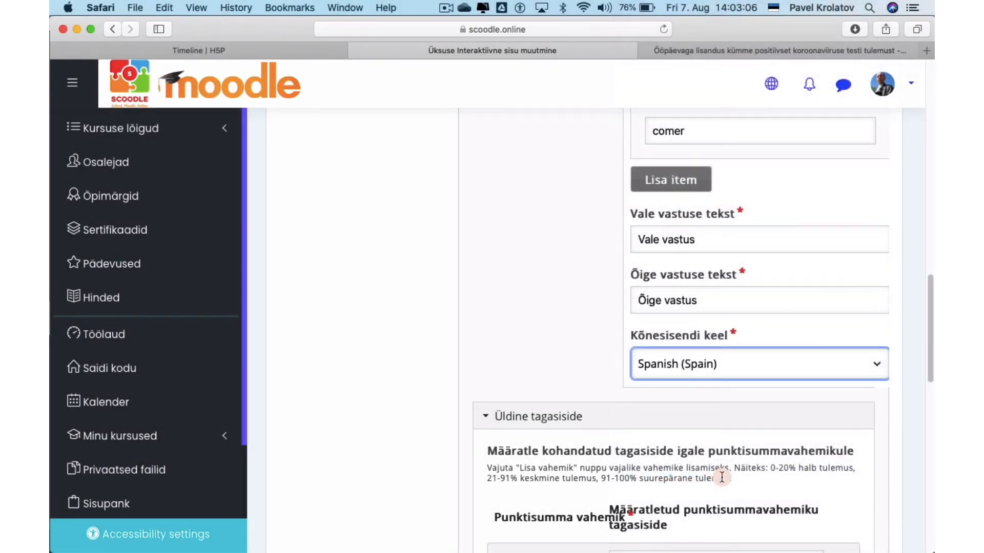
Add a second question with the task description 'Kuidas on "pall" hispaania keeles?'
scroll(528, 313, down, 3)
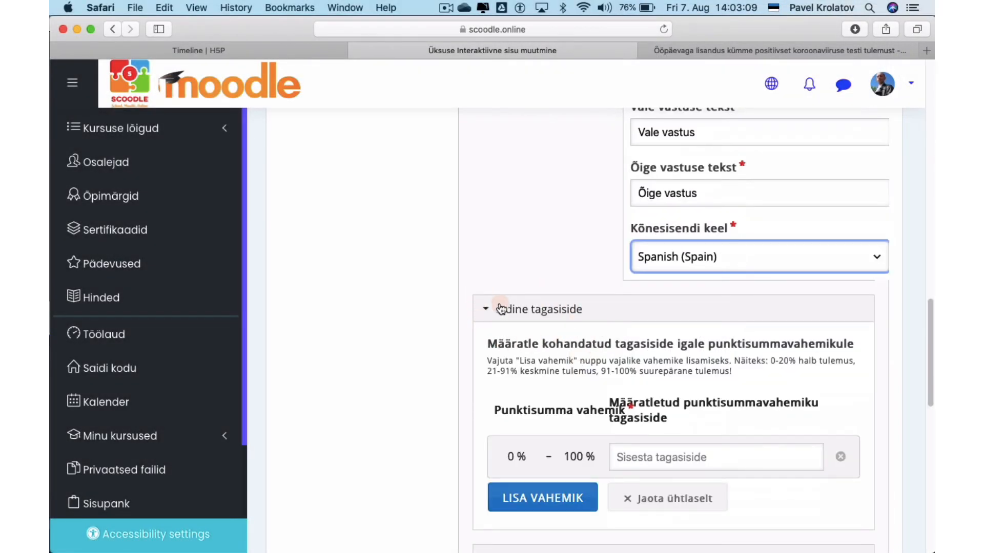
scroll(500, 308, up, 8)
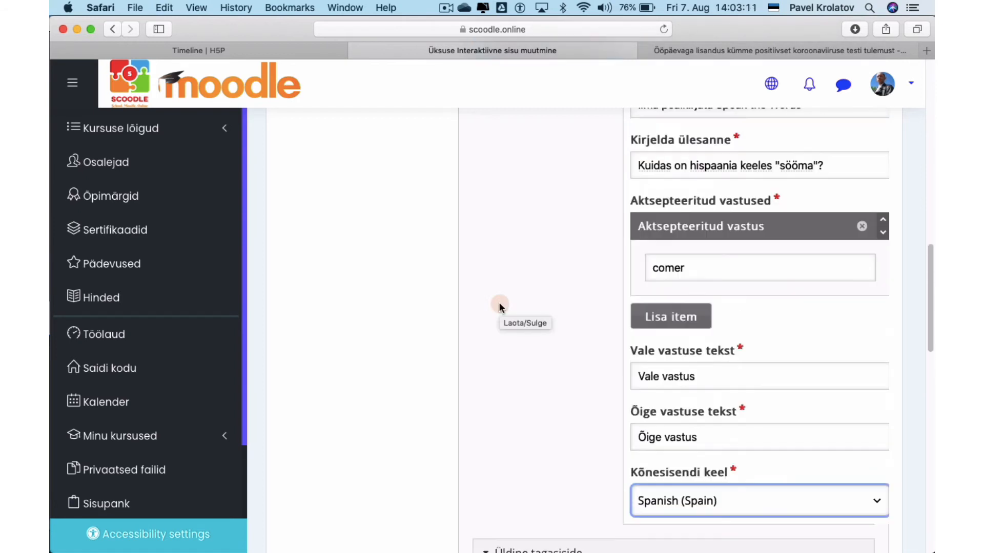
scroll(499, 302, up, 5)
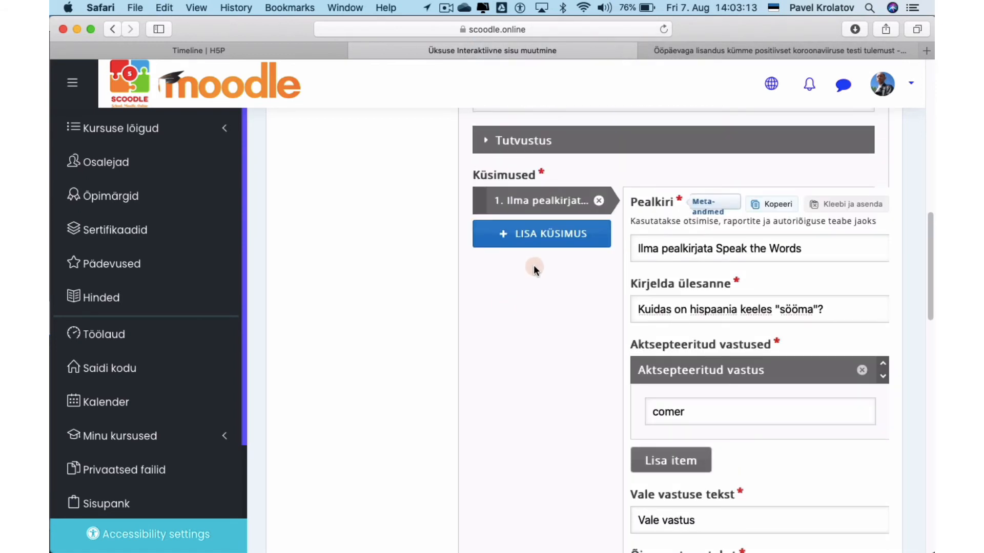
click(533, 233)
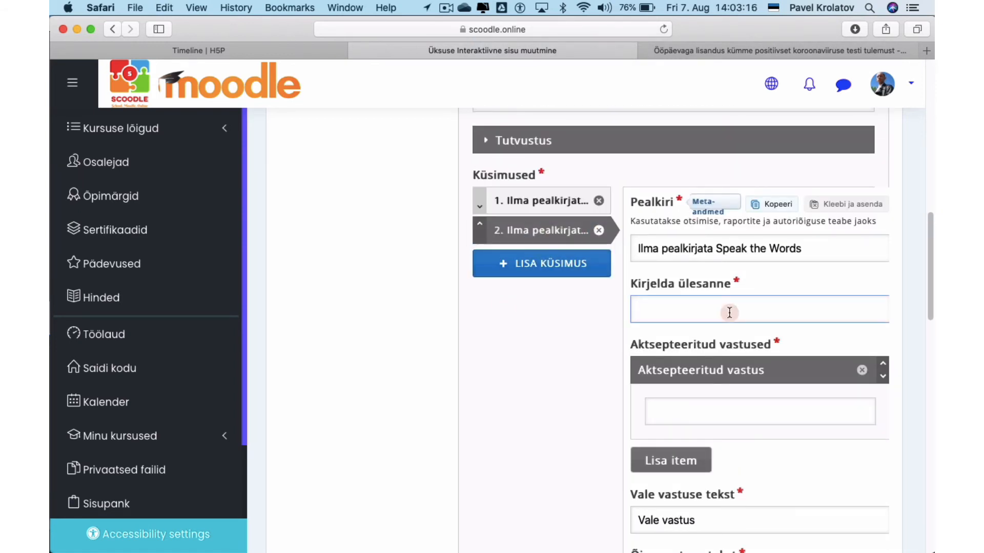
text(Kuidas )
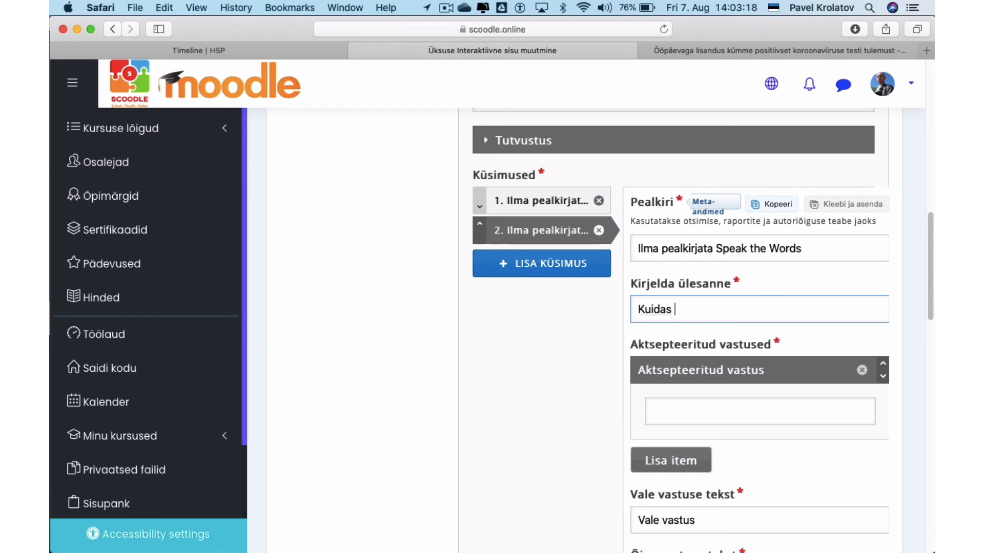
text(on "pall" hispaania kee)
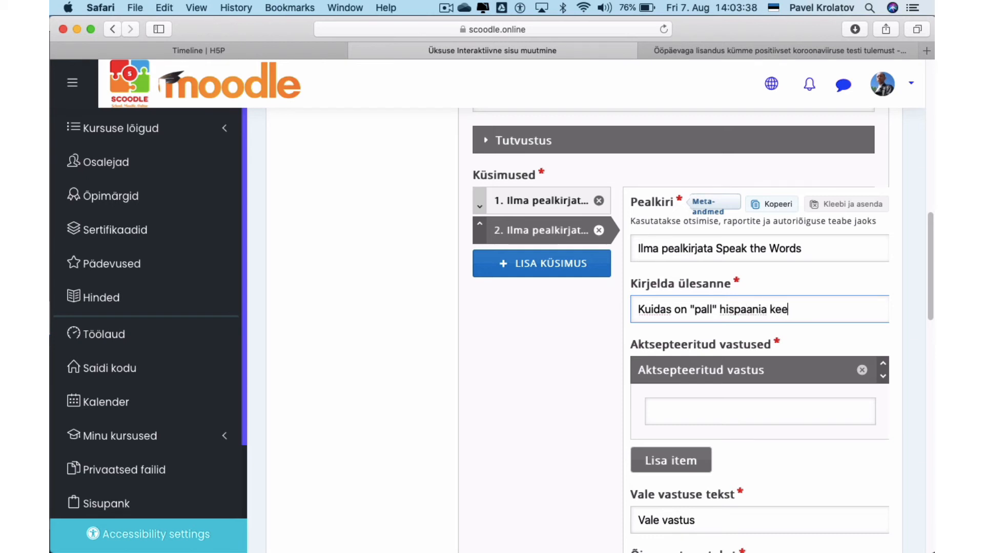
text(les?)
Enter "pelota" and "una pelota" as the second question's two accepted answers
scroll(701, 331, down, 4)
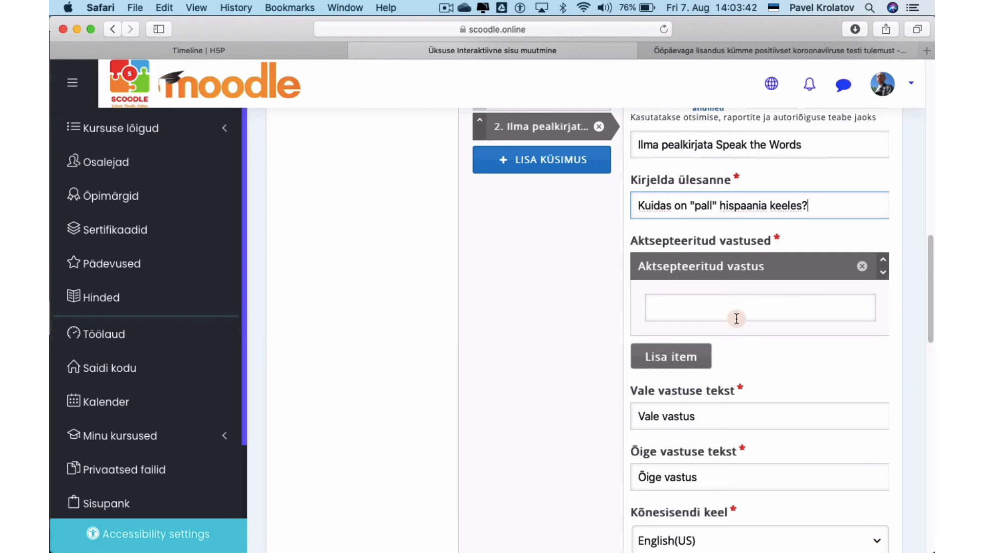
click(736, 317)
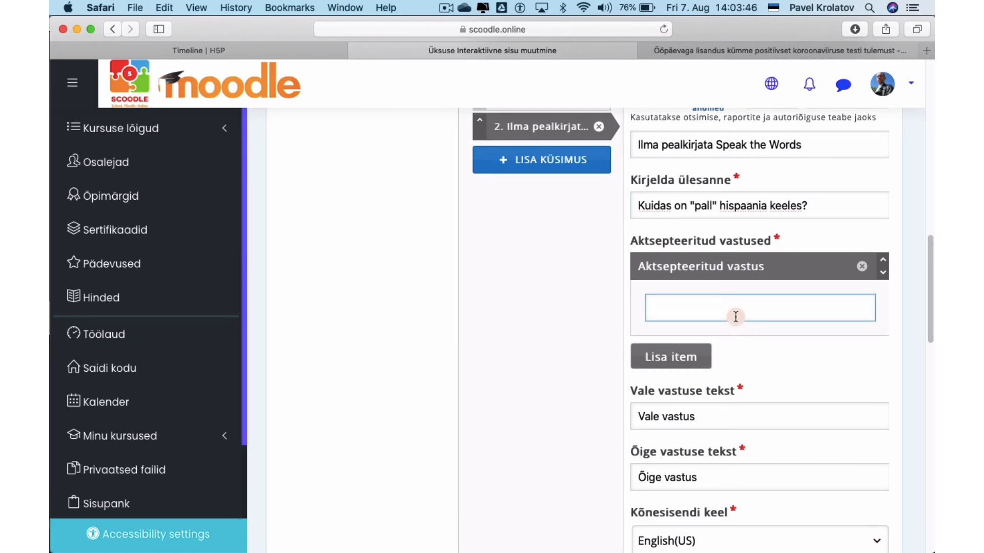
text(pelota)
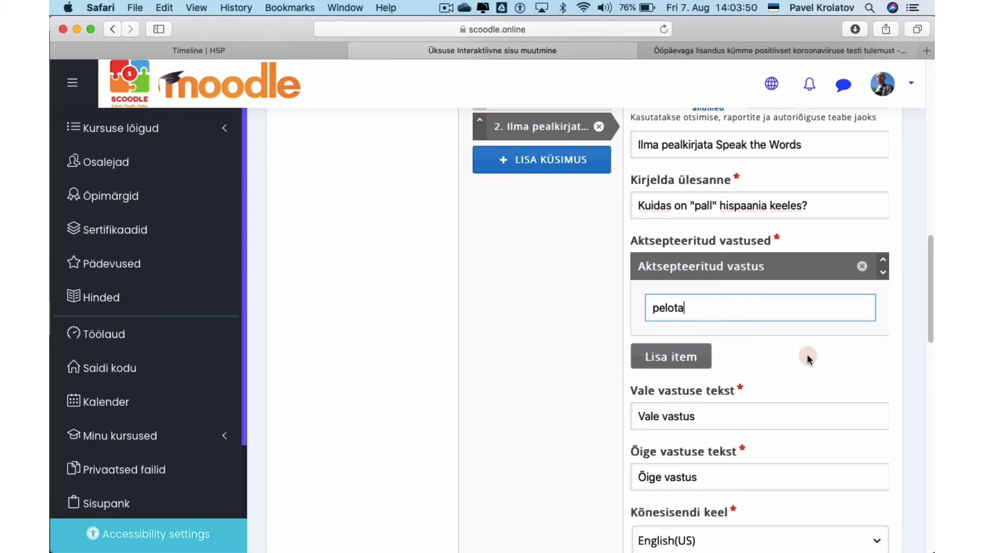
click(669, 357)
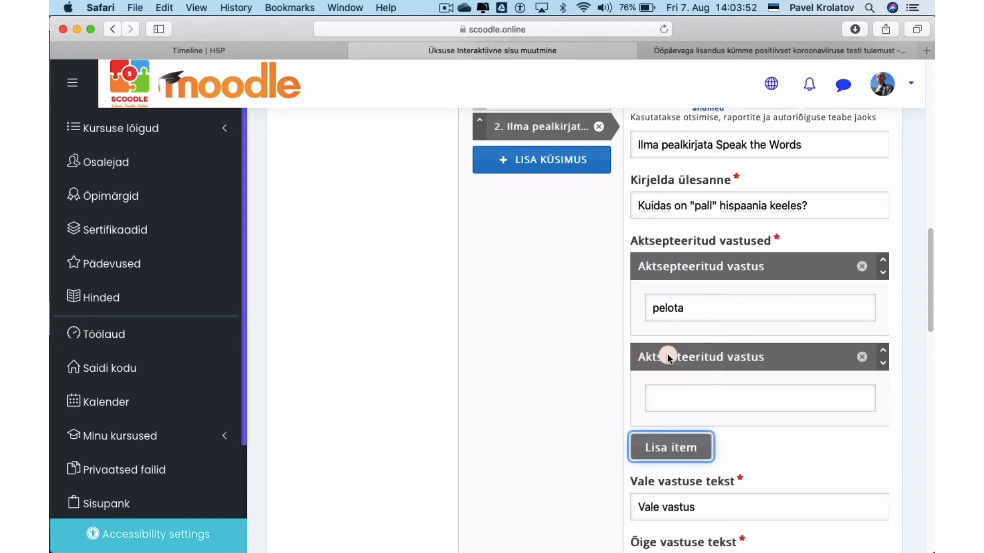
click(692, 395)
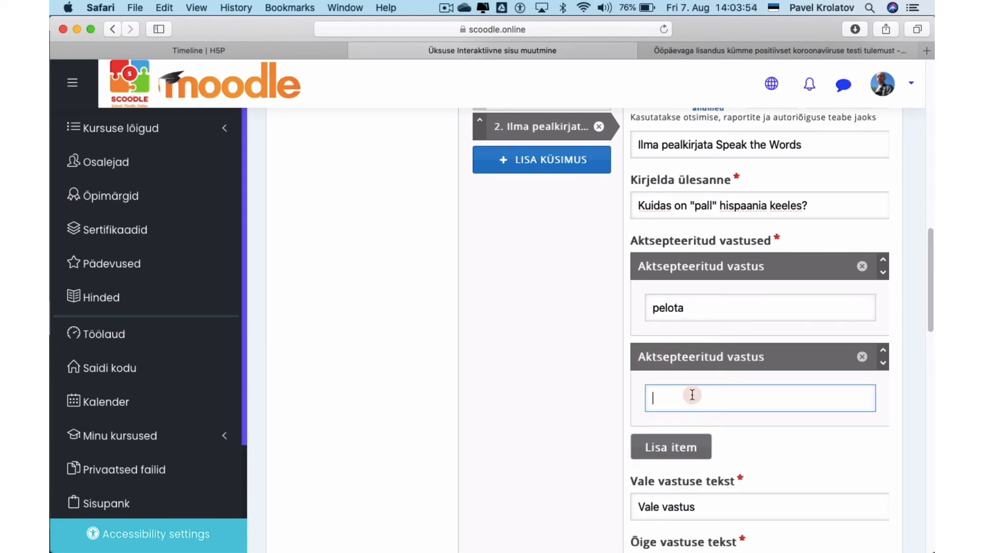
text(una pelota)
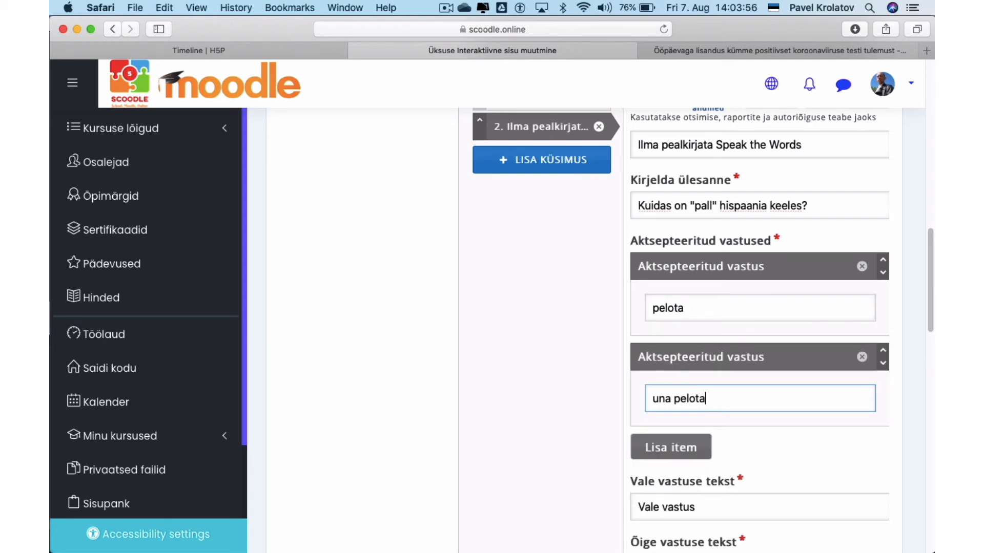
Set the second question's speech input language to Spanish (Spain)
scroll(525, 407, down, 5)
click(651, 389)
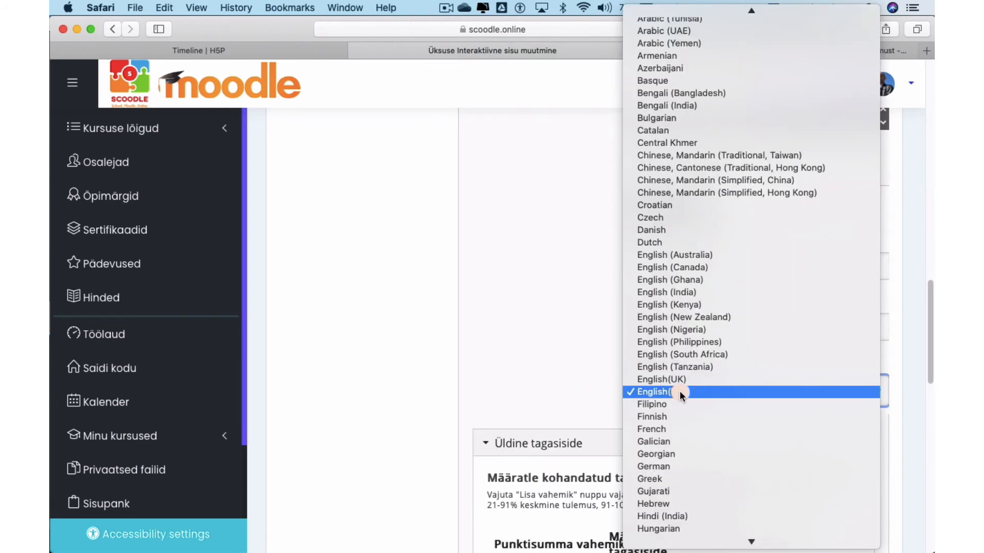
scroll(679, 392, up, 4)
scroll(680, 391, down, 15)
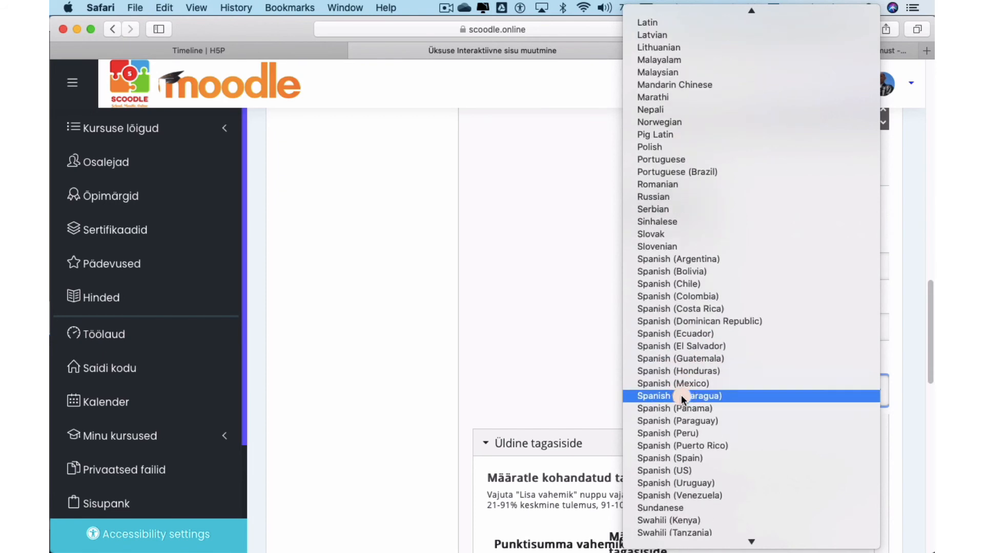
scroll(687, 410, down, 2)
click(702, 445)
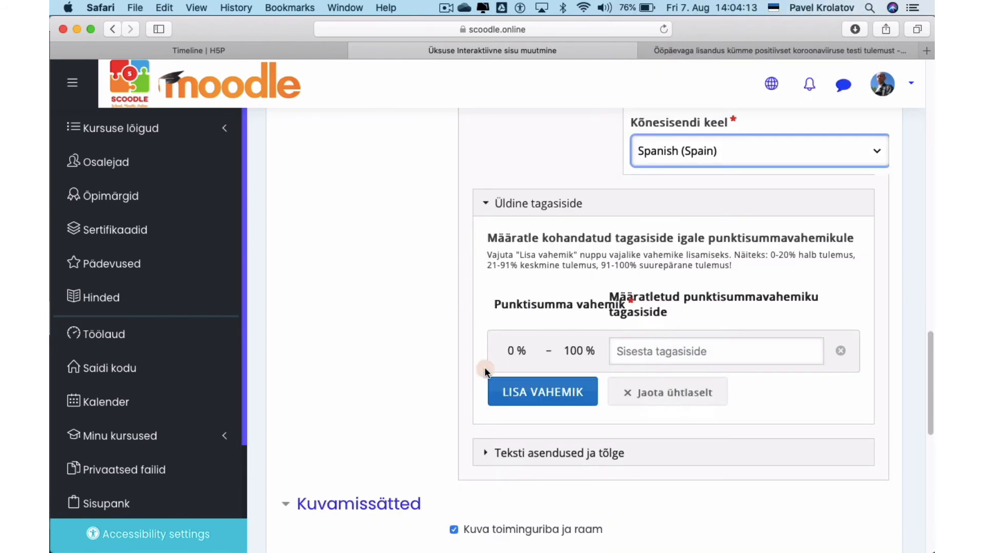
Check the activity's grade settings, then save and display the Speak the Words Set
scroll(435, 315, down, 5)
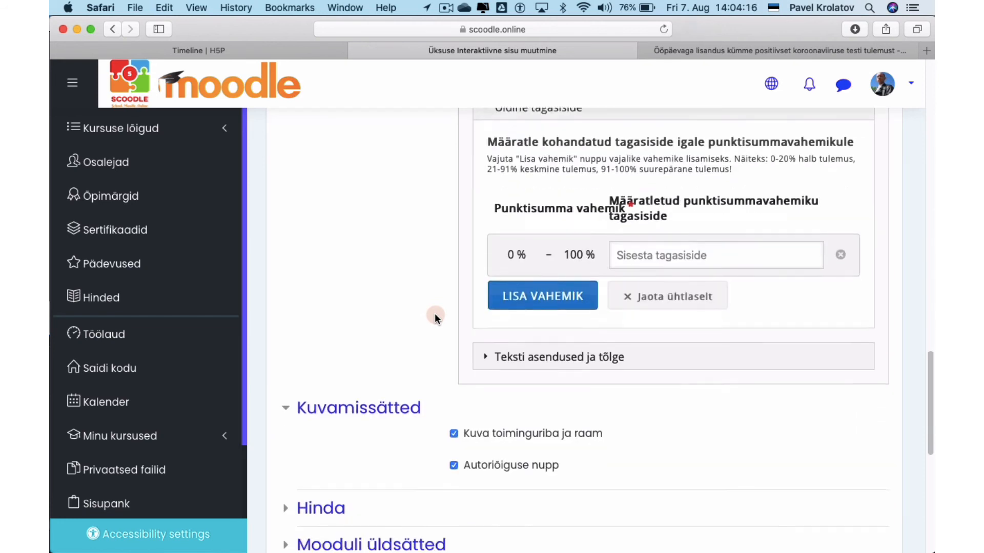
scroll(434, 315, down, 4)
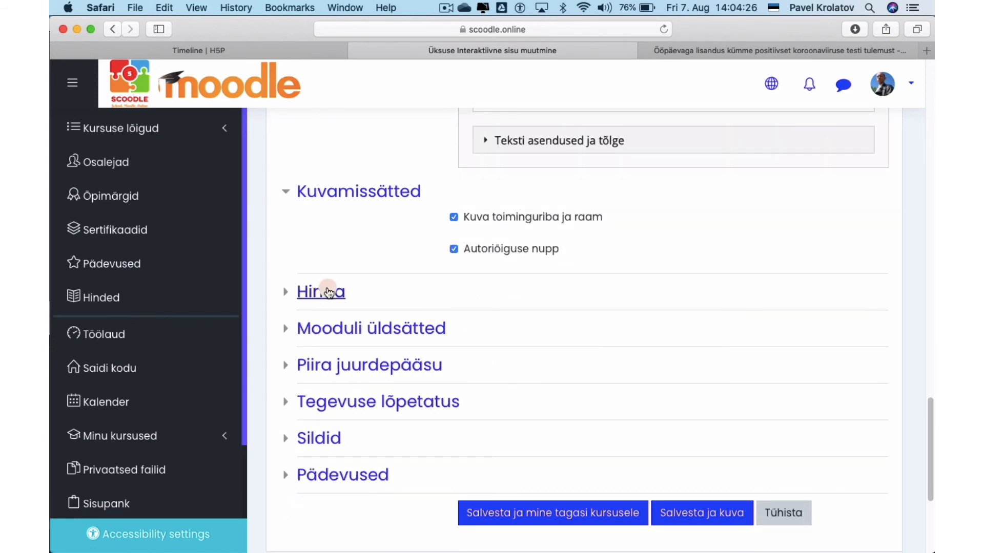
click(329, 293)
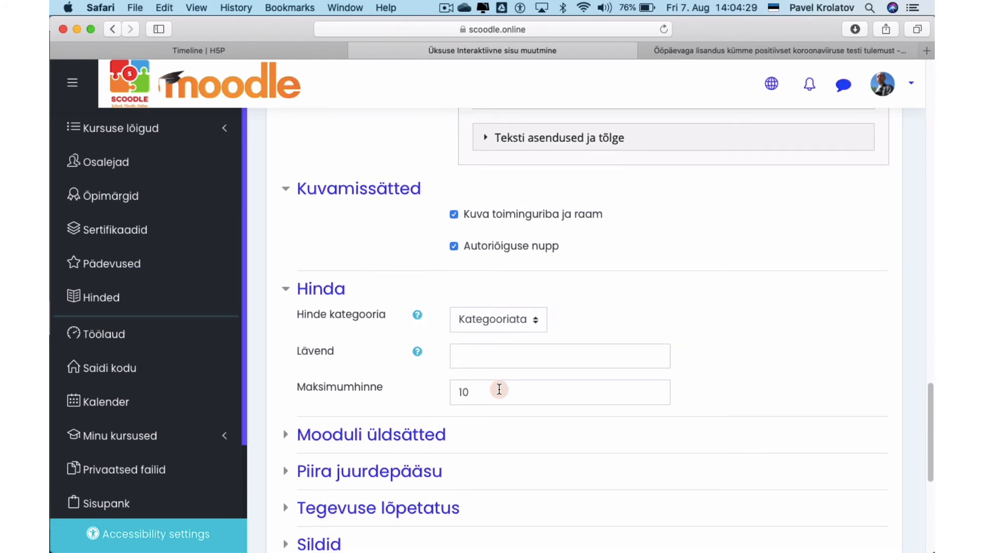
scroll(499, 389, down, 4)
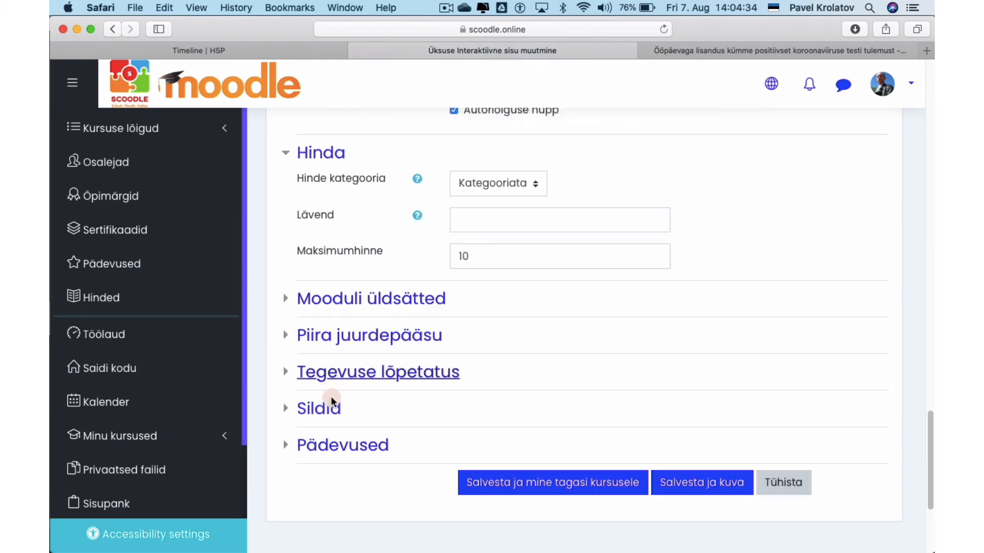
click(700, 488)
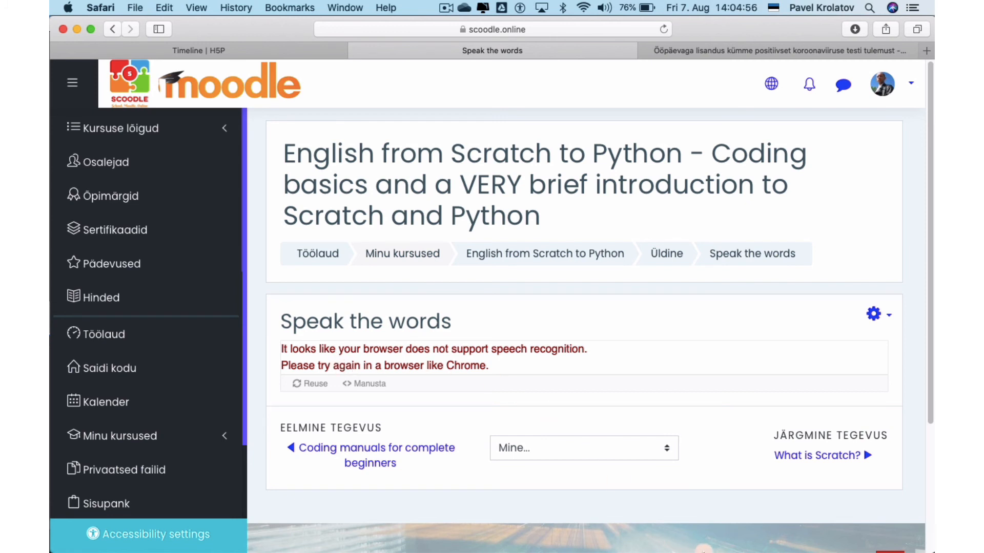
Switch to Chrome, open the "Speak the words" activity from the course page and answer both questions by voice
mouse_move(702, 550)
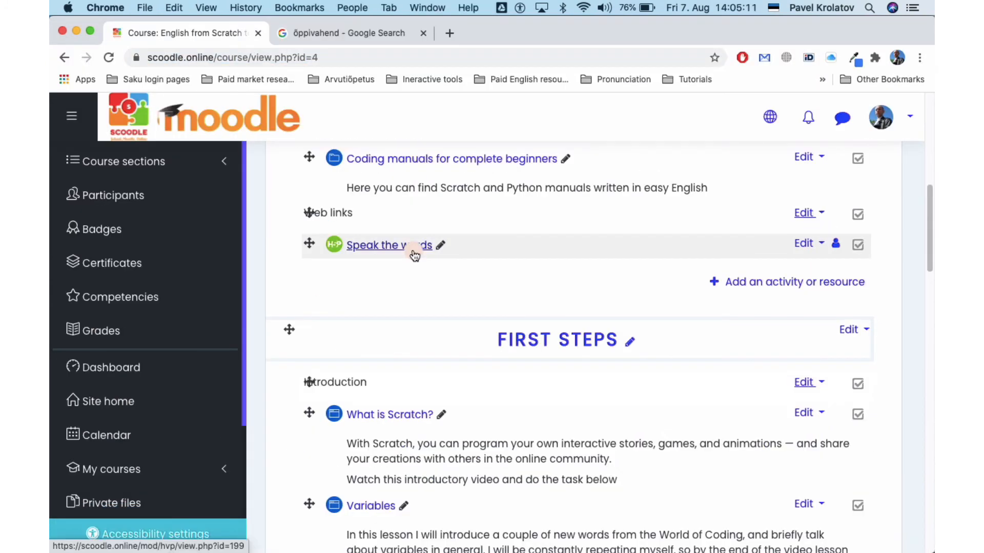
click(413, 250)
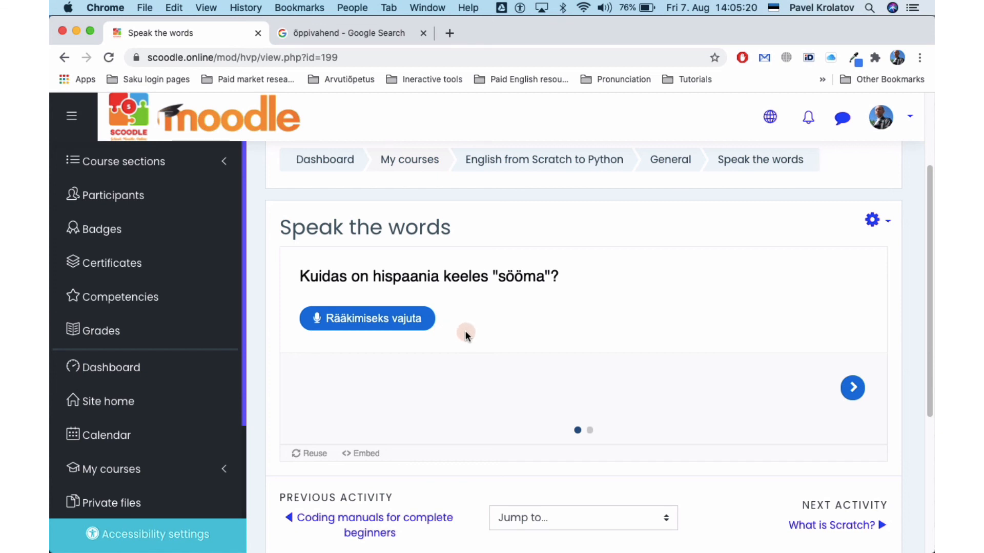
click(347, 322)
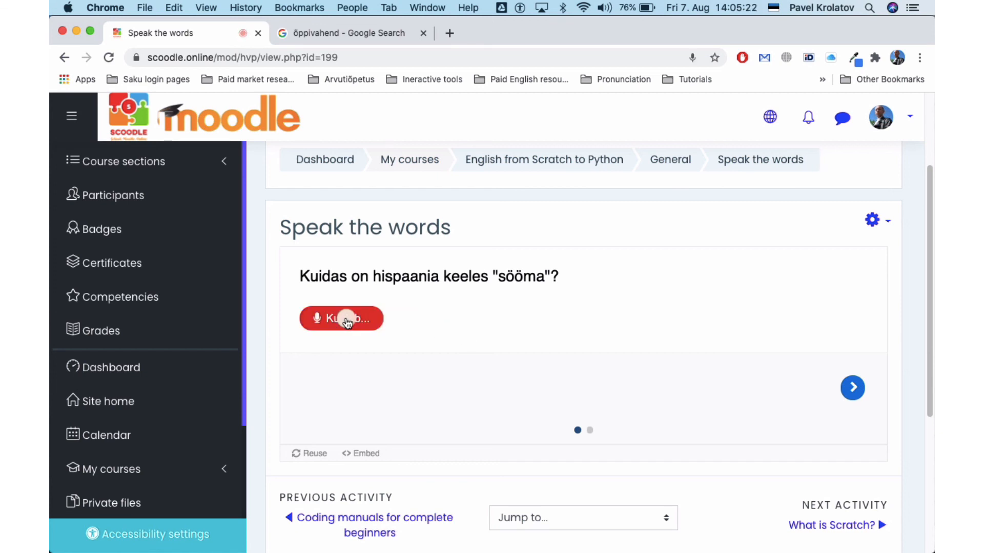
click(506, 353)
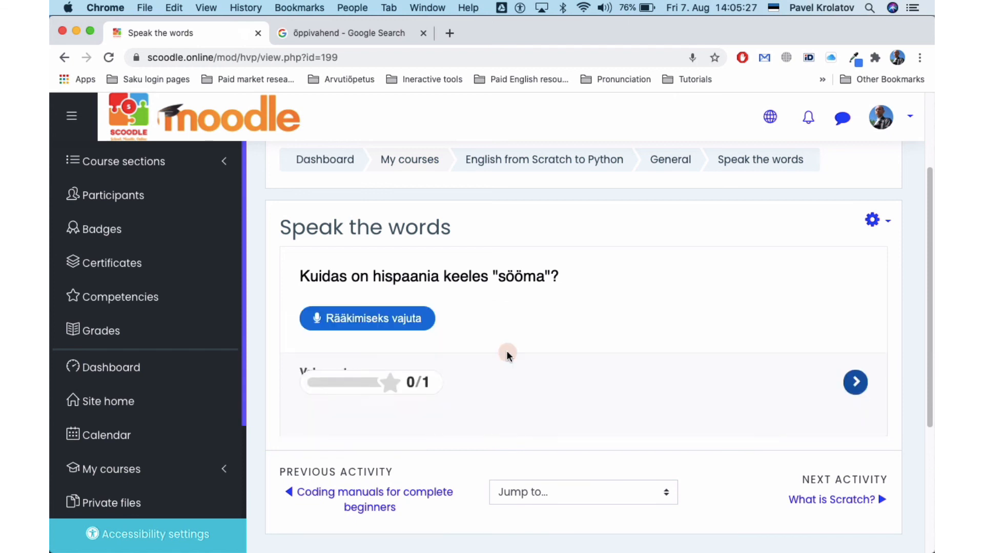
click(388, 317)
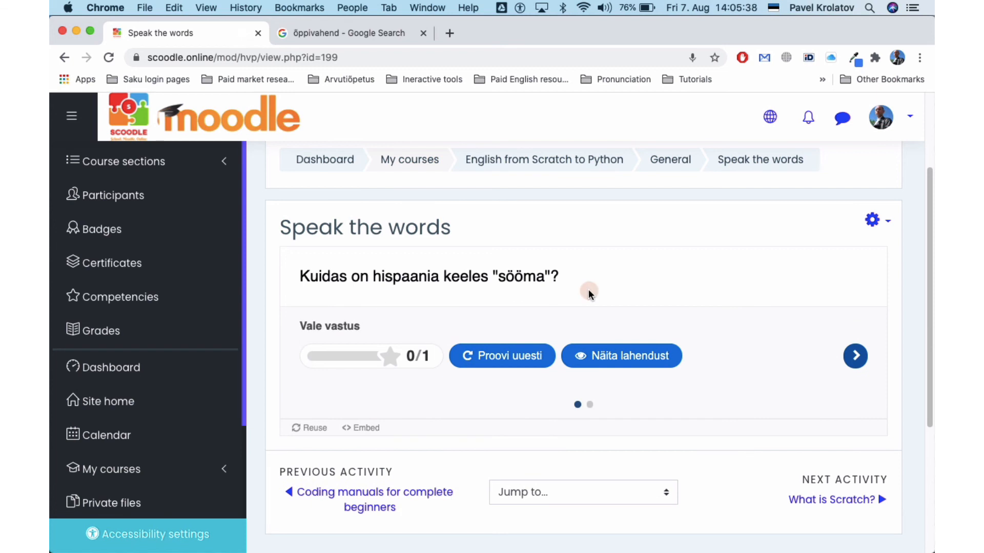
click(855, 355)
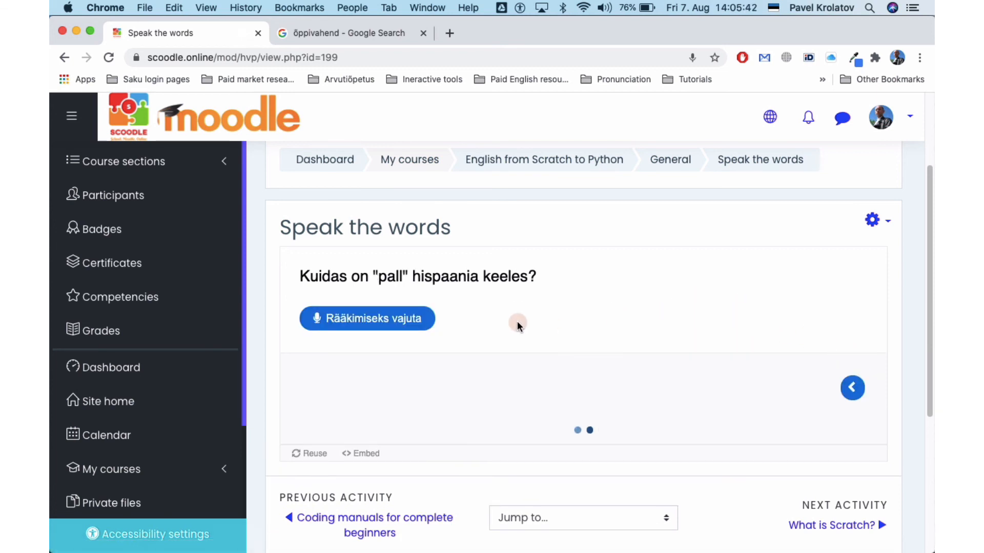
click(394, 319)
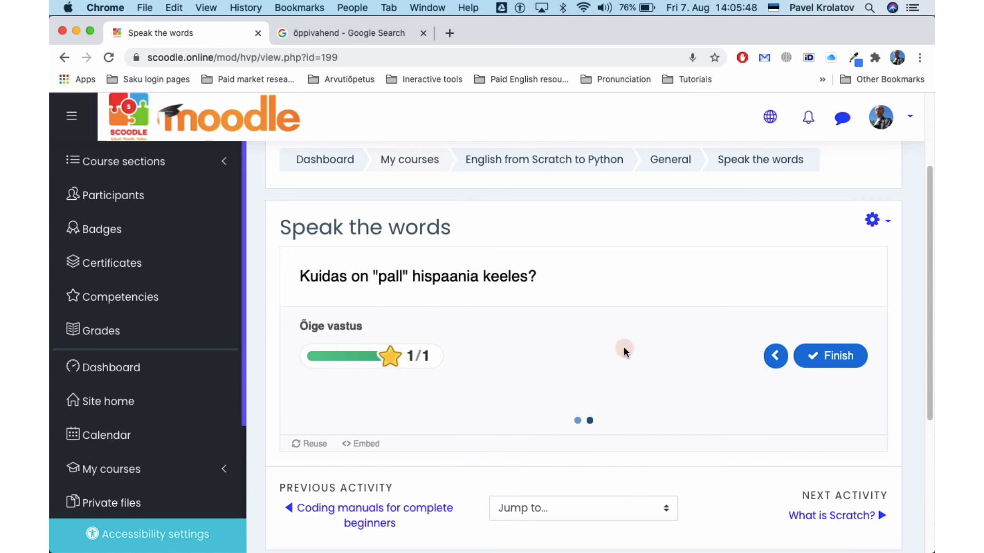
Finish the Speak the Words Set and show the solutions
scroll(686, 334, down, 2)
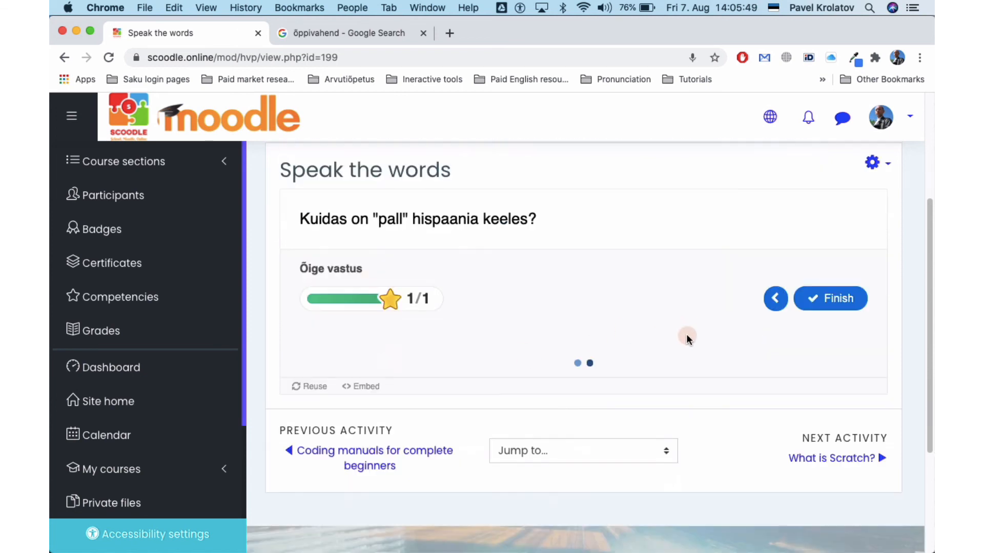
click(832, 301)
click(546, 299)
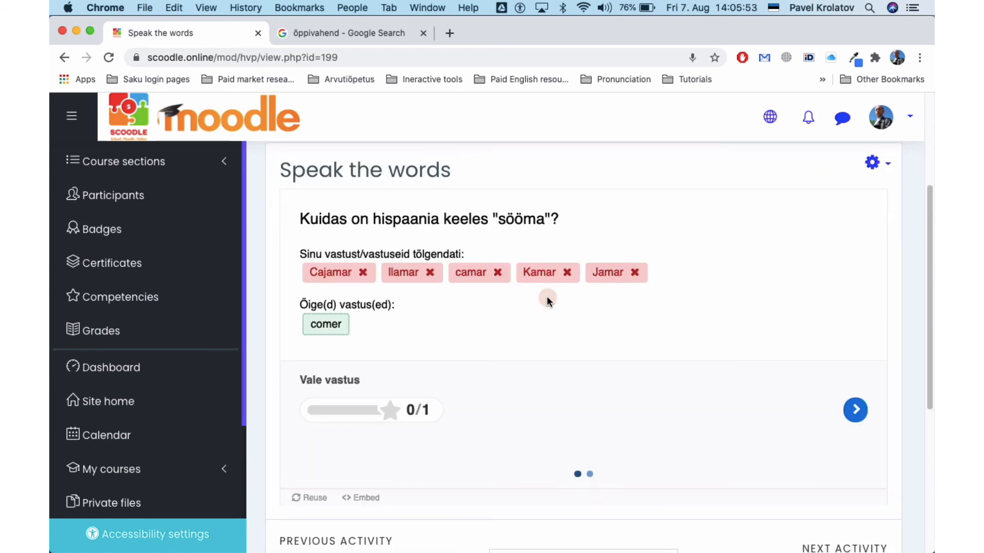